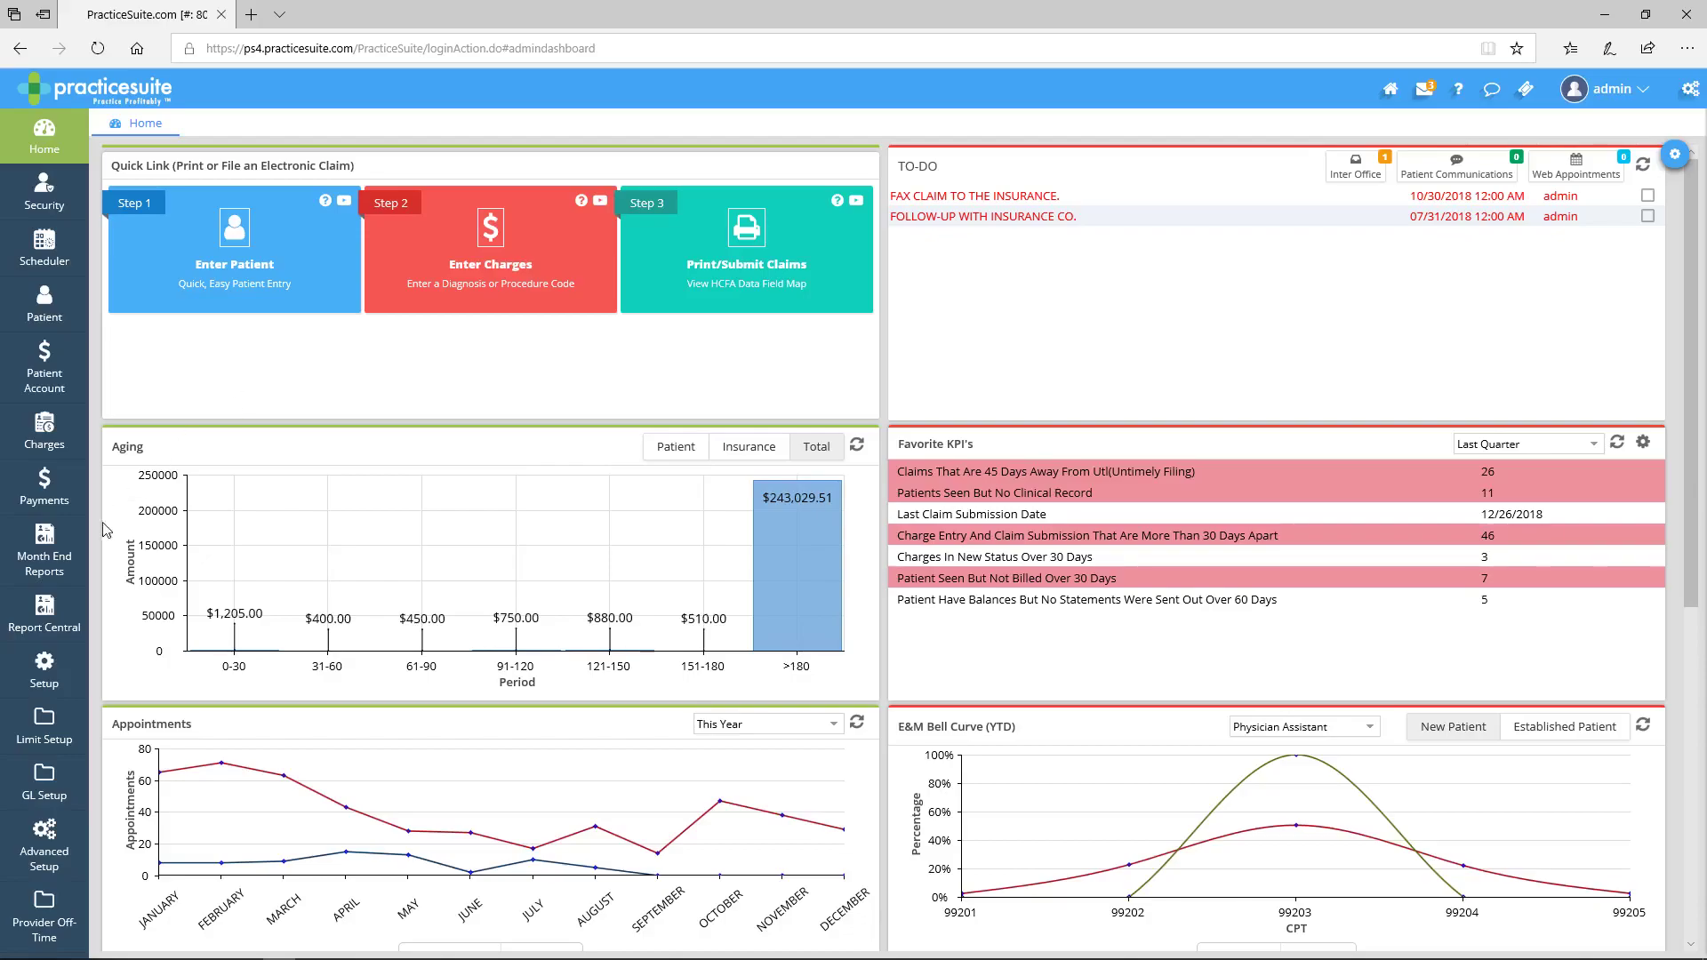
- Search Insurance/Plan setup for 'aetna' to list the four matching Aetna insurances
mouse_move(67, 680)
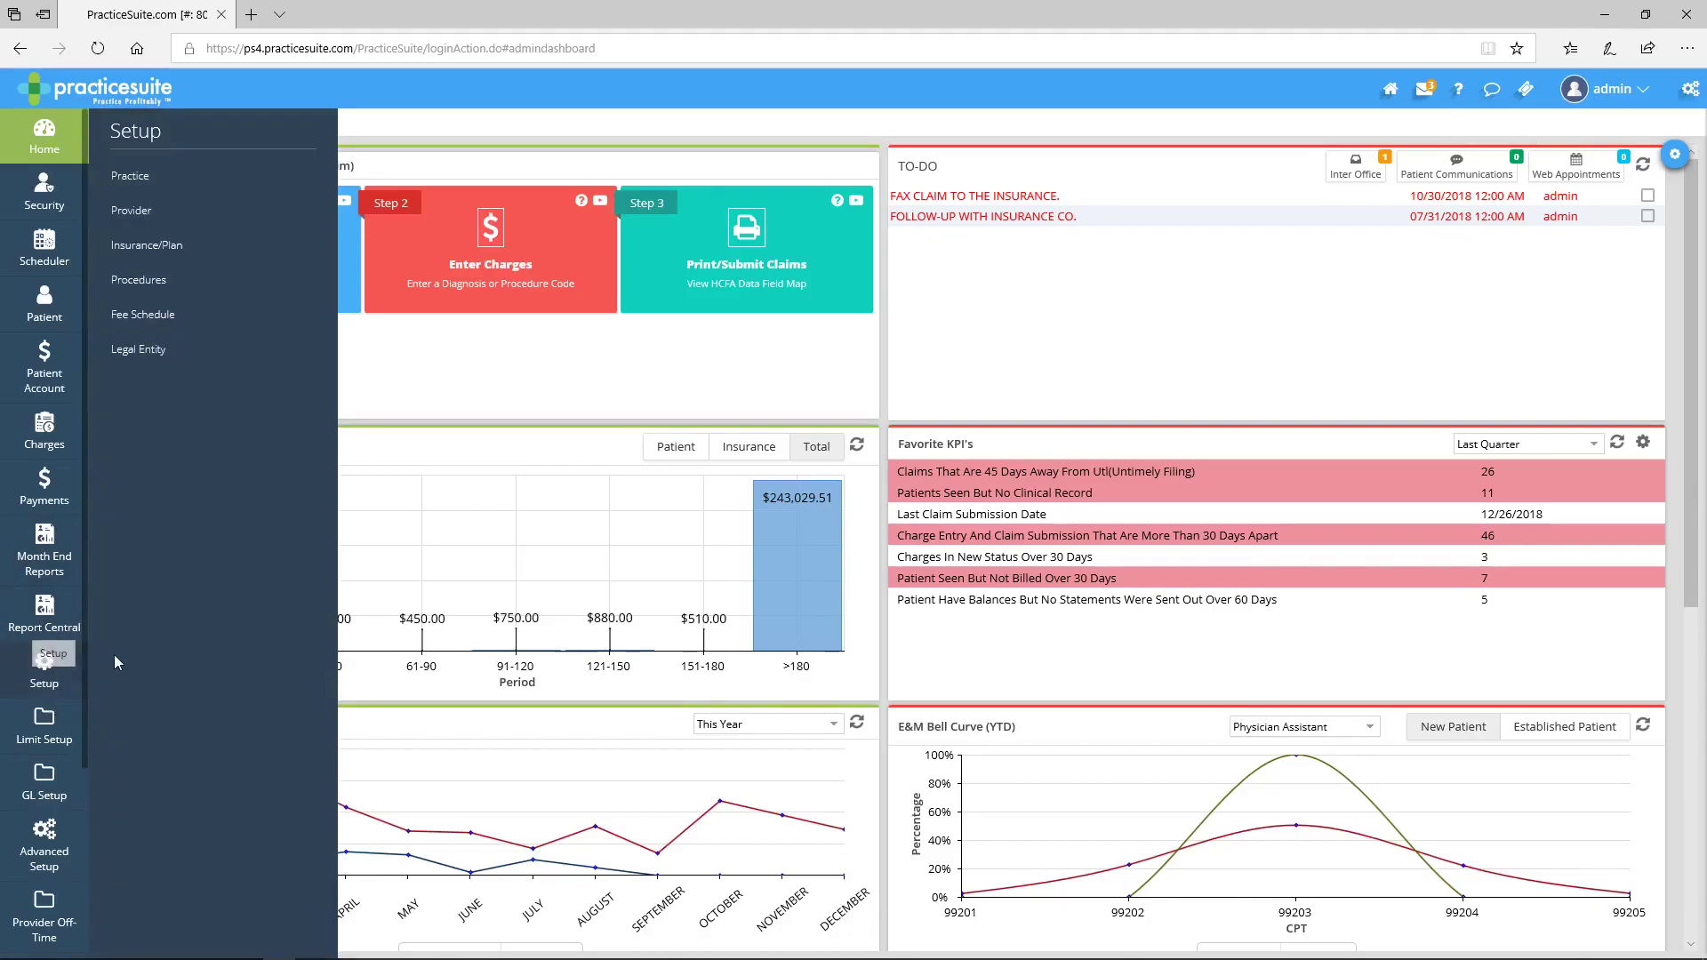
left_click(180, 249)
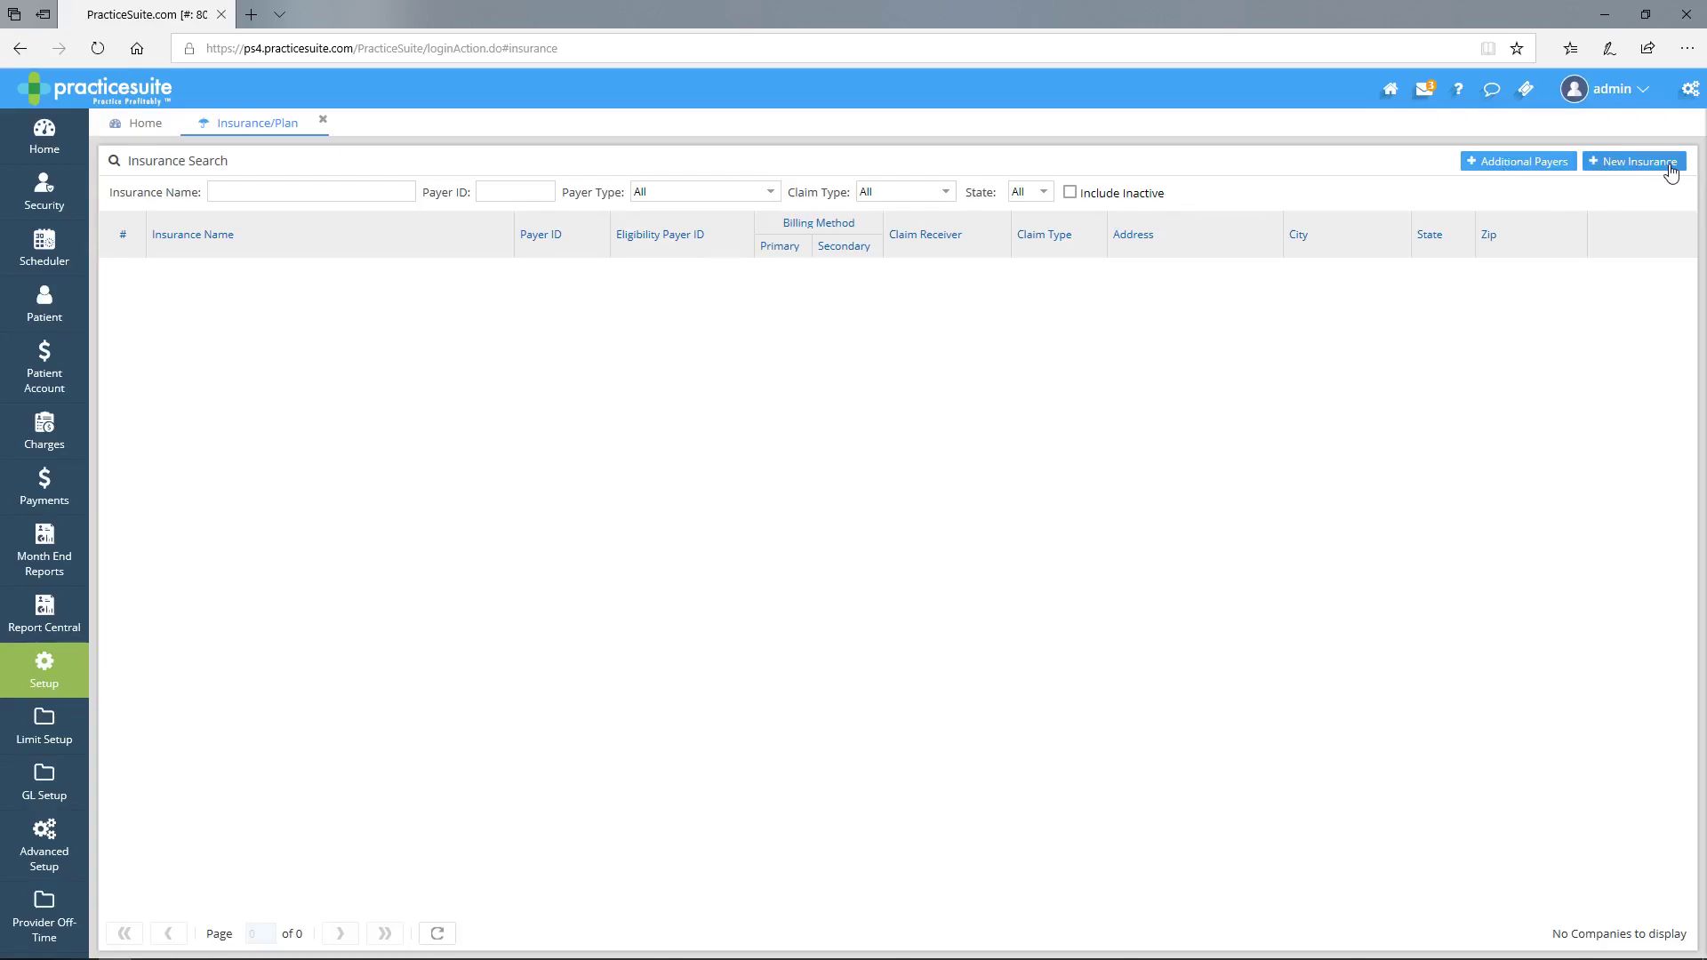
left_click(260, 190)
type("aetna")
key("Return")
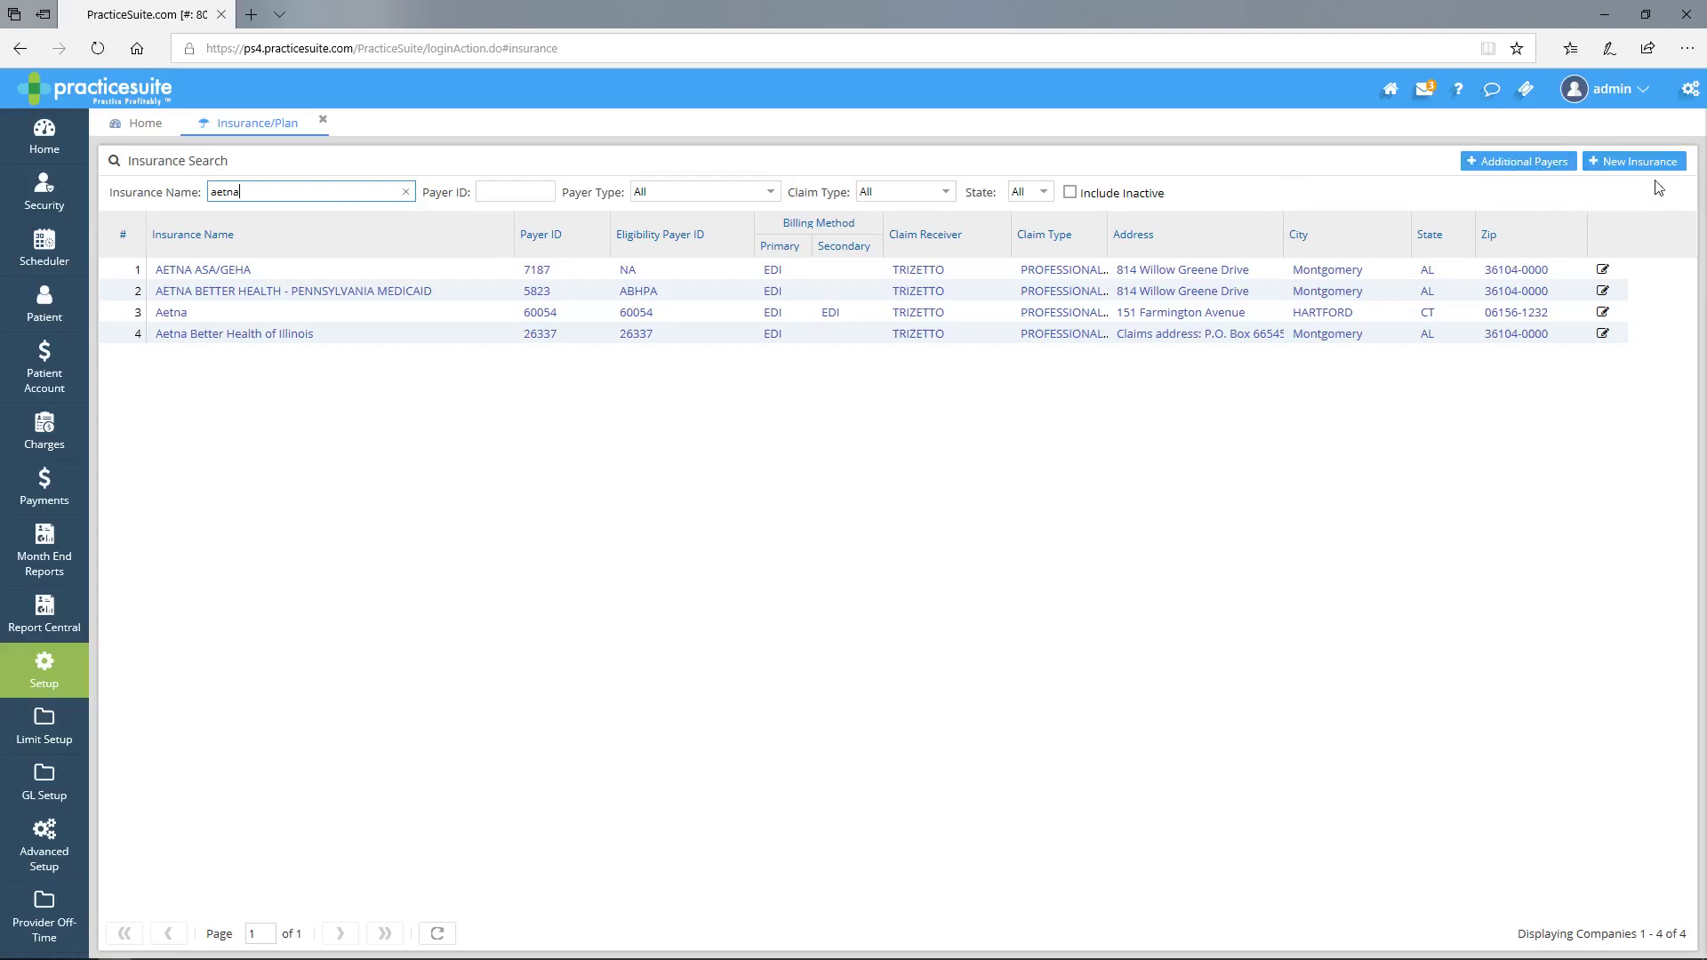
left_click(1628, 162)
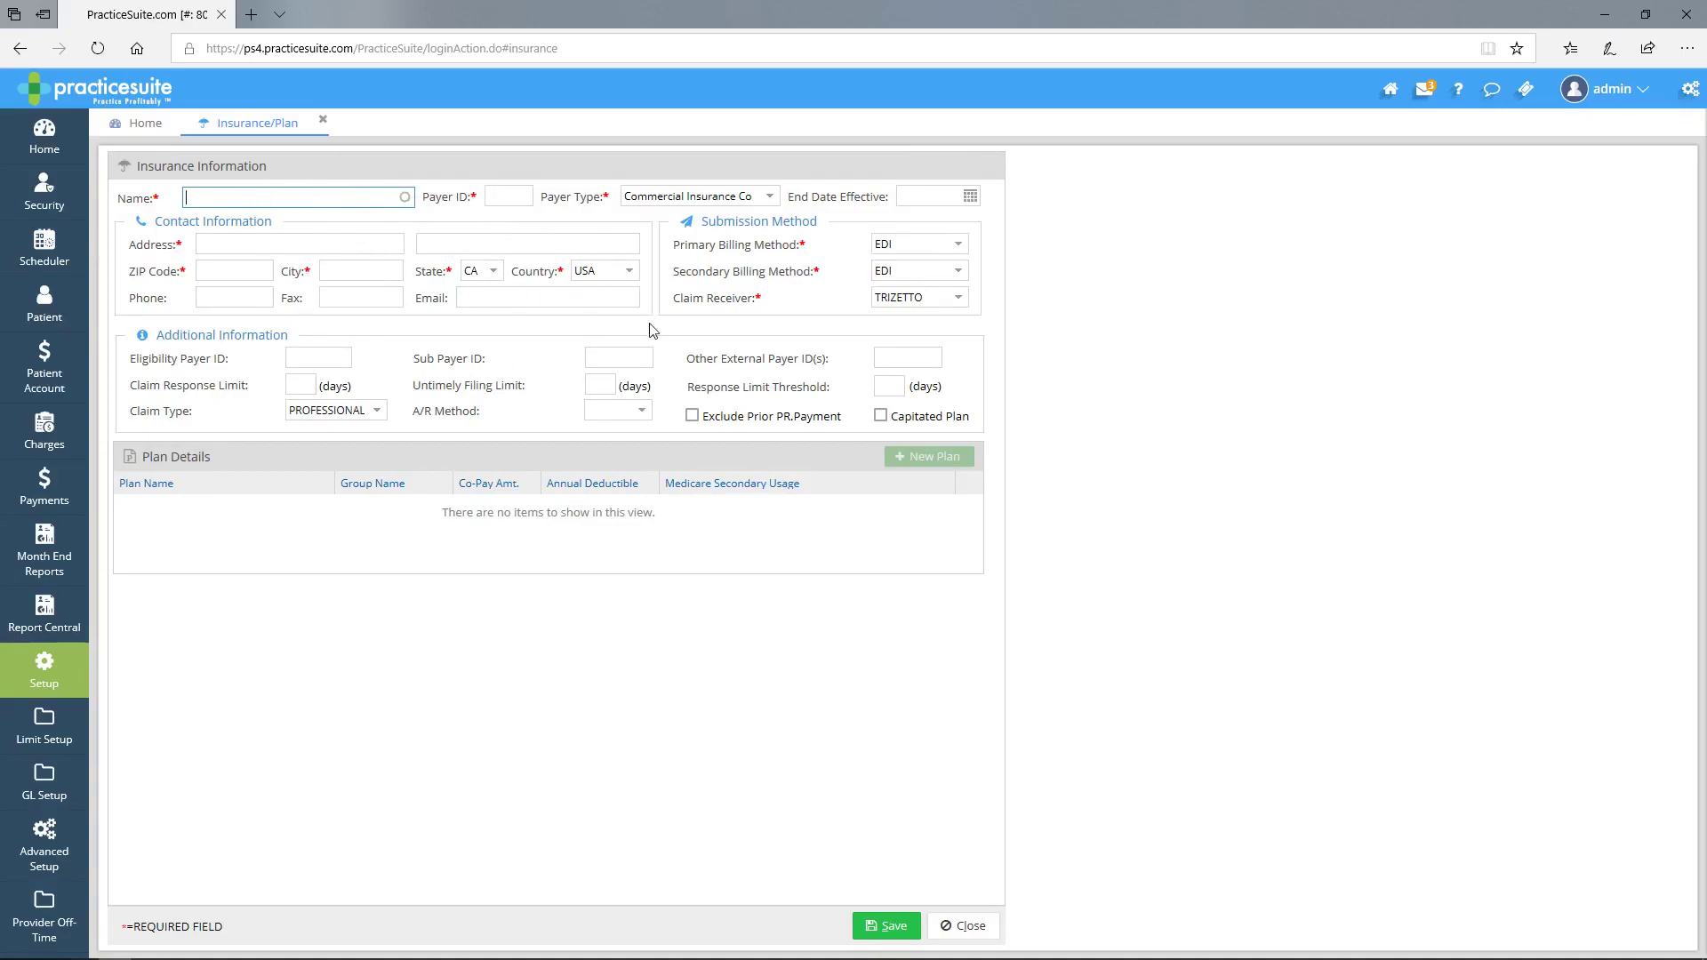
left_click(958, 928)
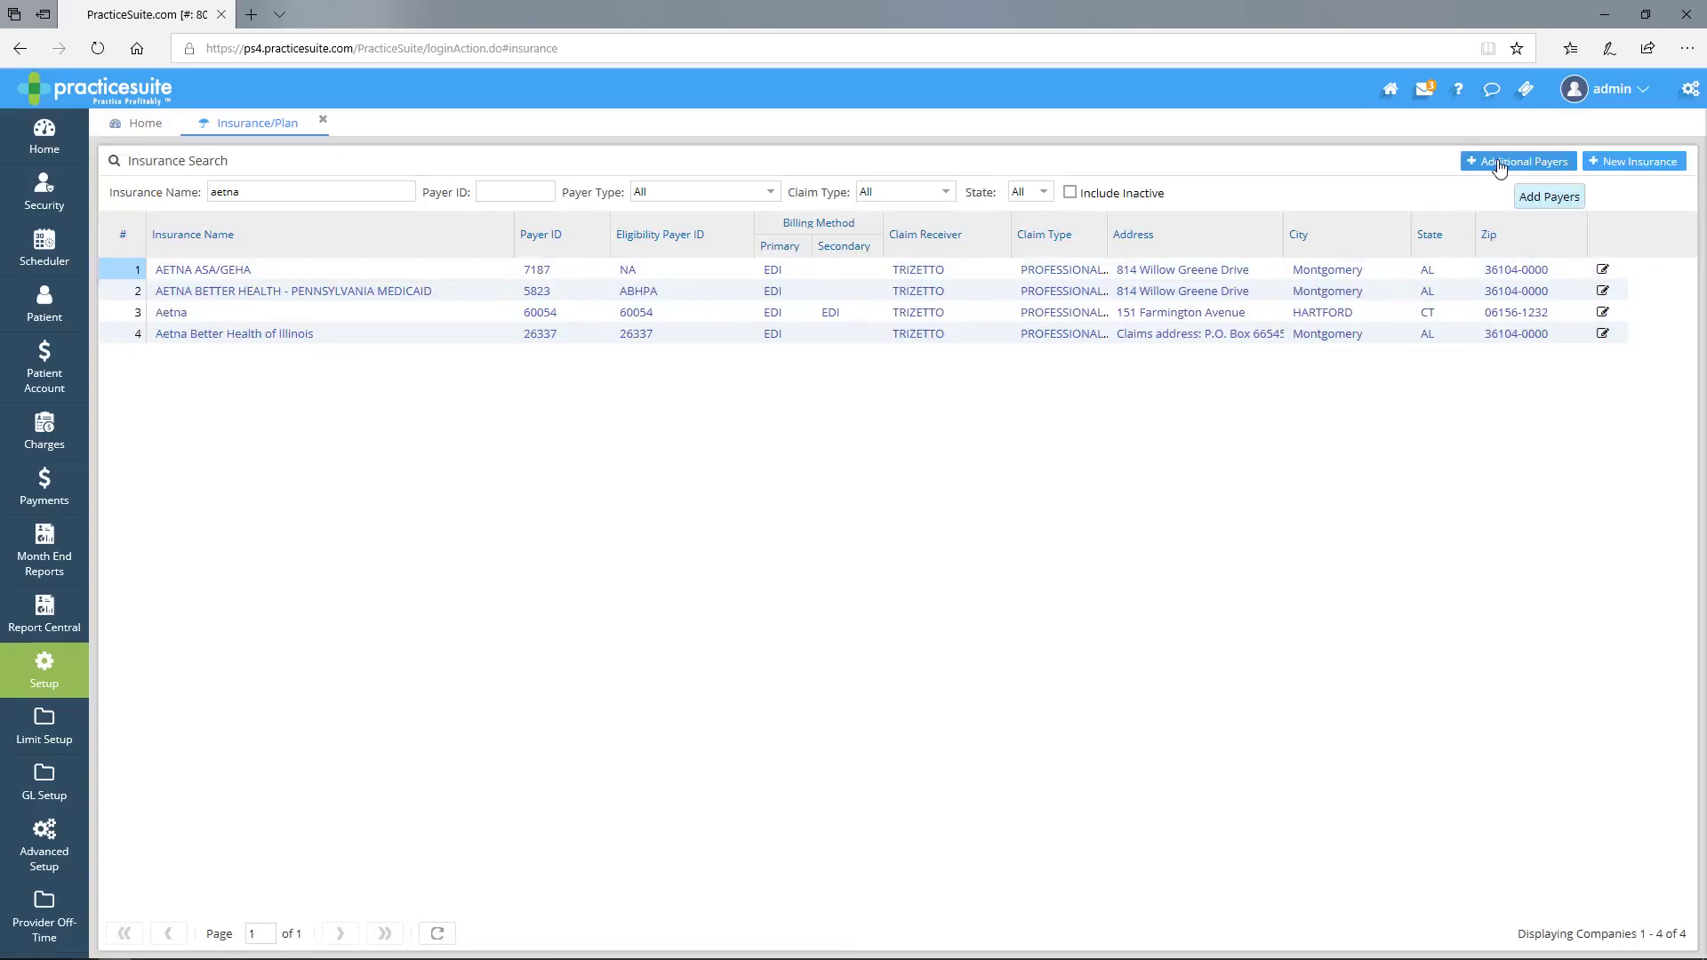
- Open Additional Payers and review the claim type, payer ID and payer type filters
left_click(1501, 165)
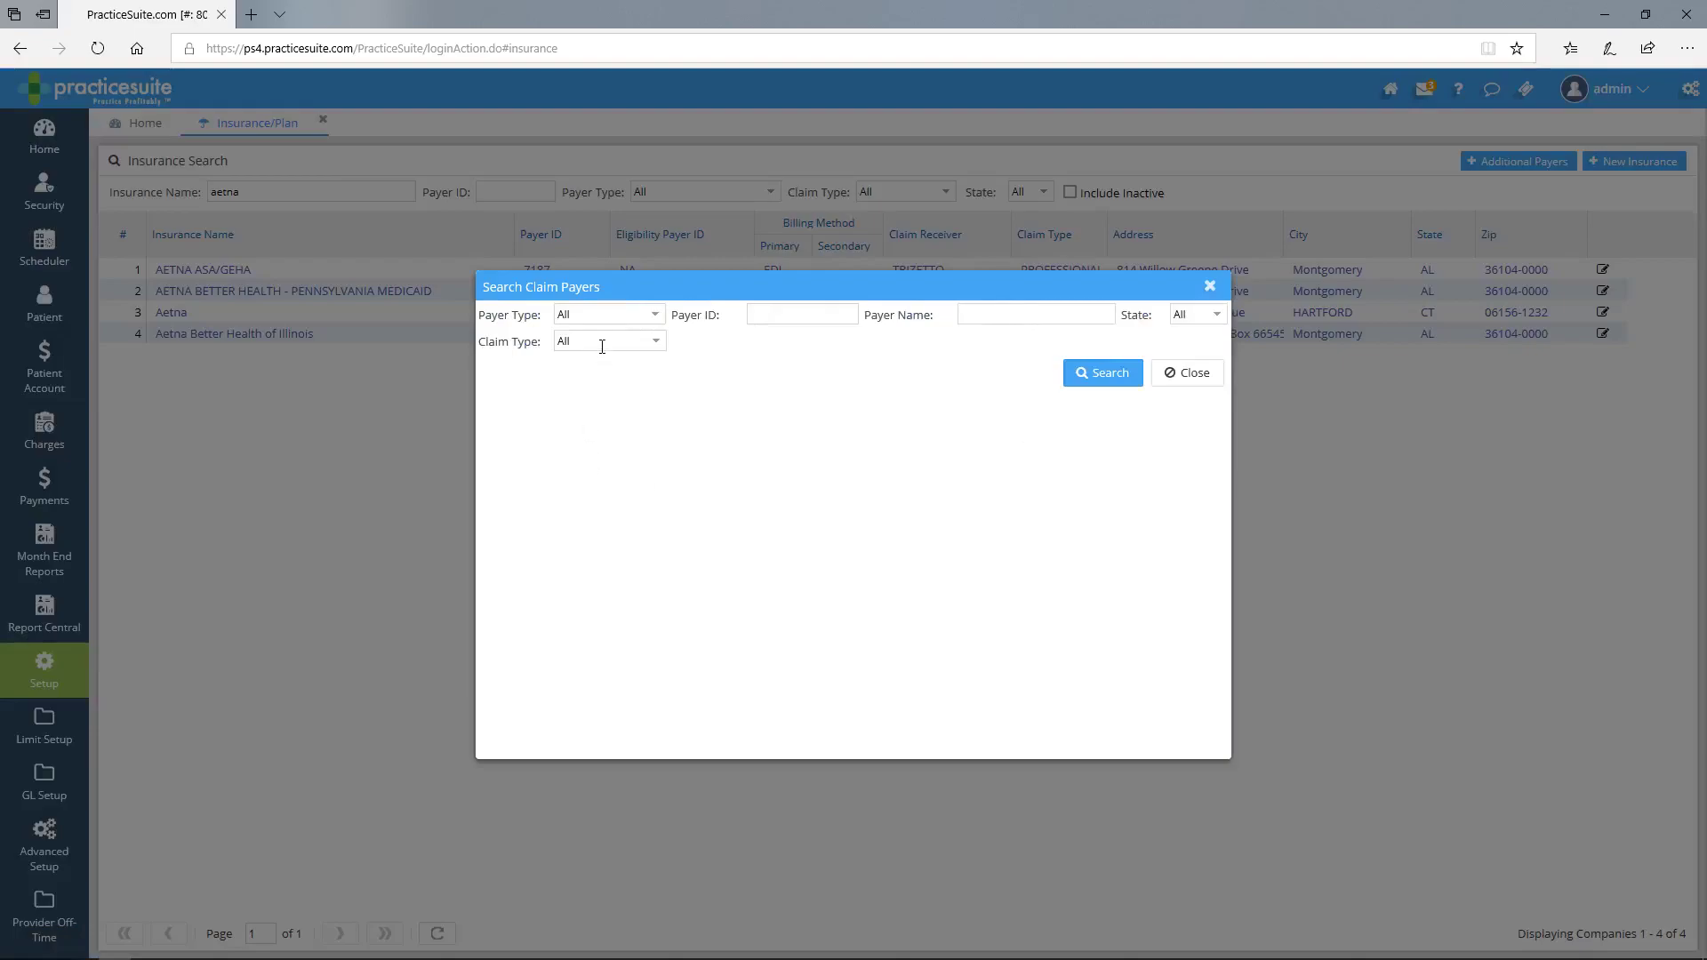
left_click(658, 346)
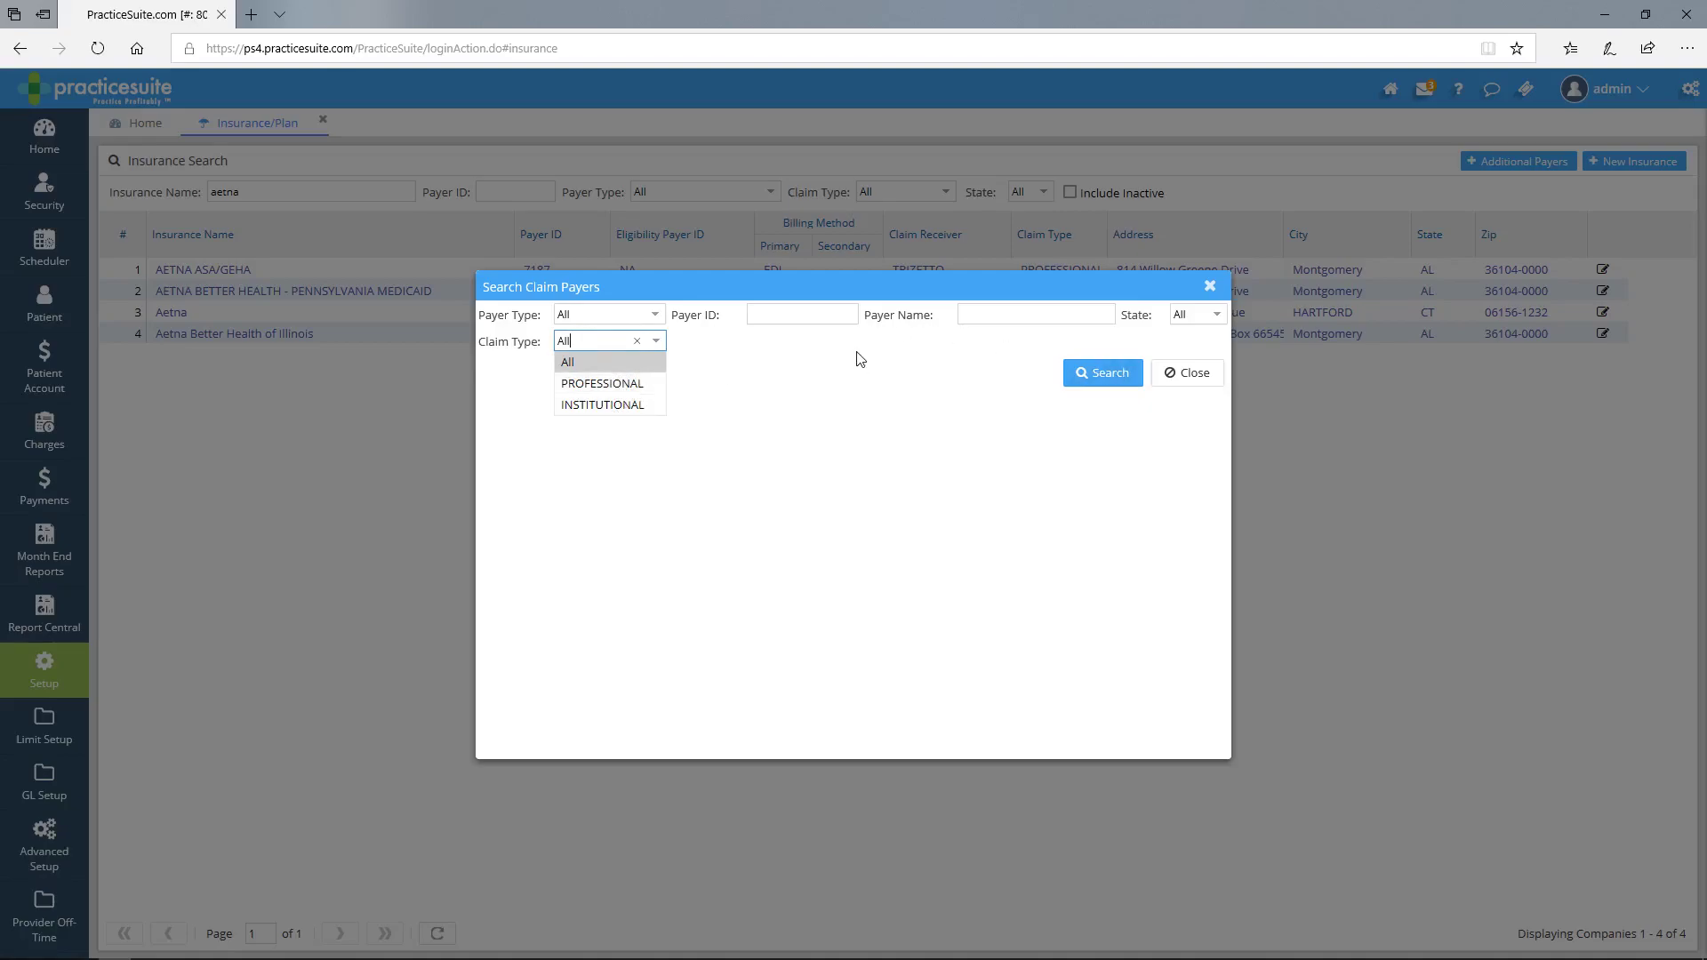
left_click(697, 359)
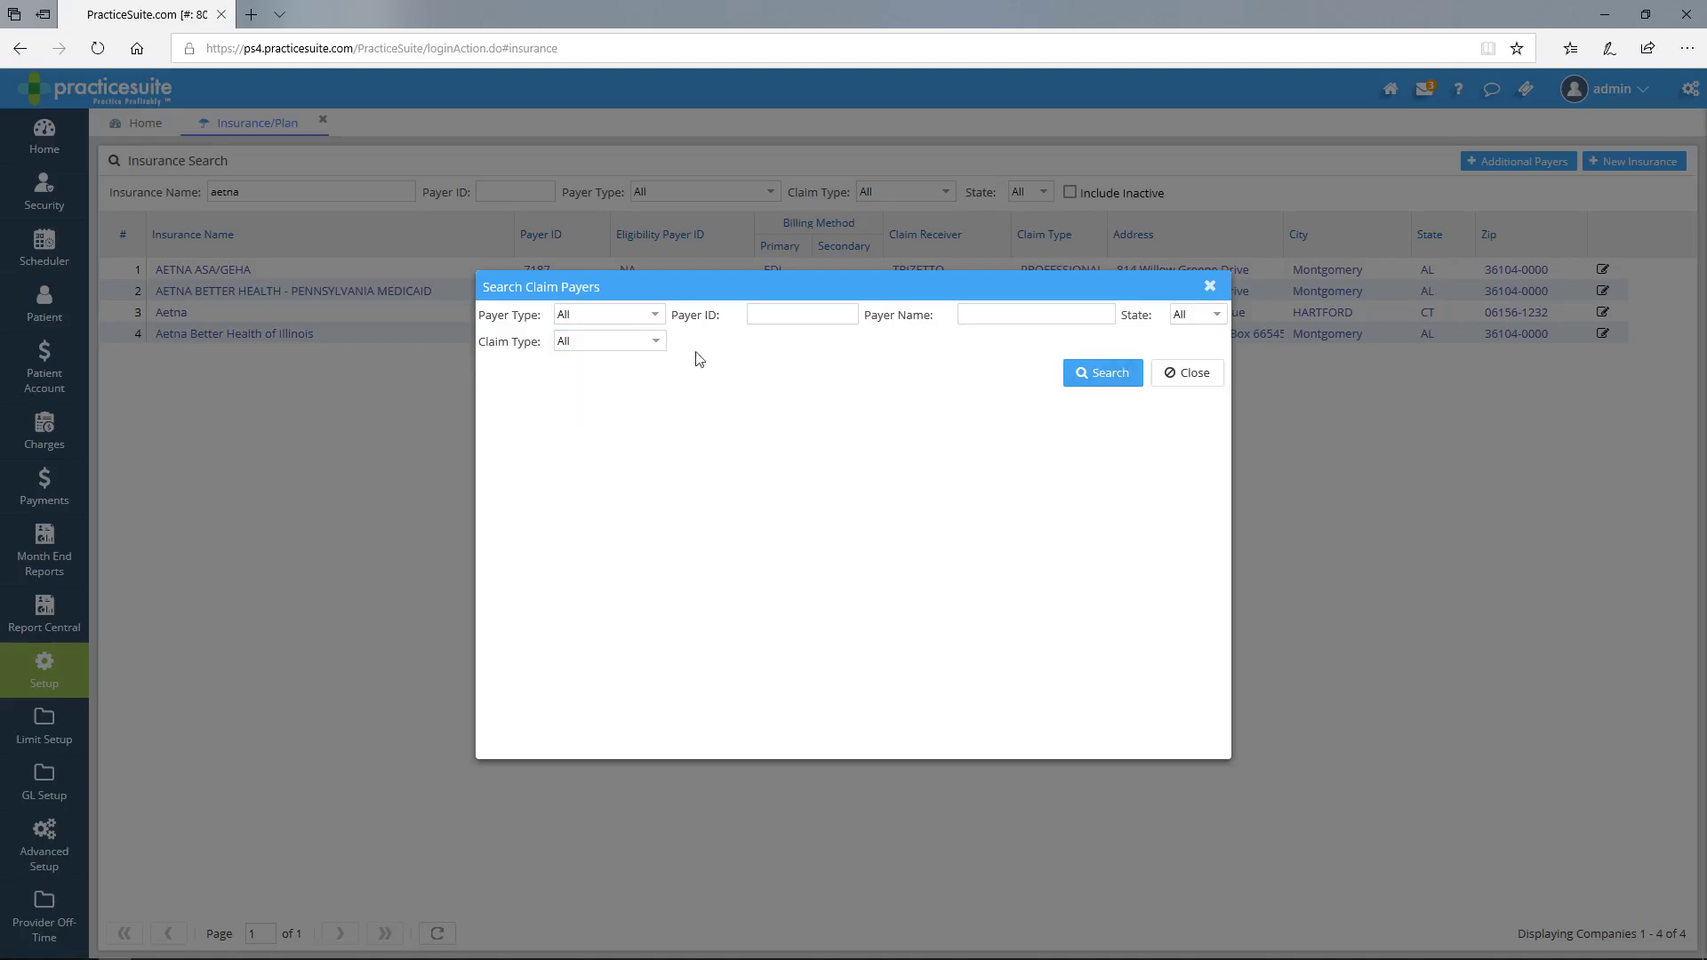
left_click(778, 313)
left_click(660, 318)
left_click(658, 317)
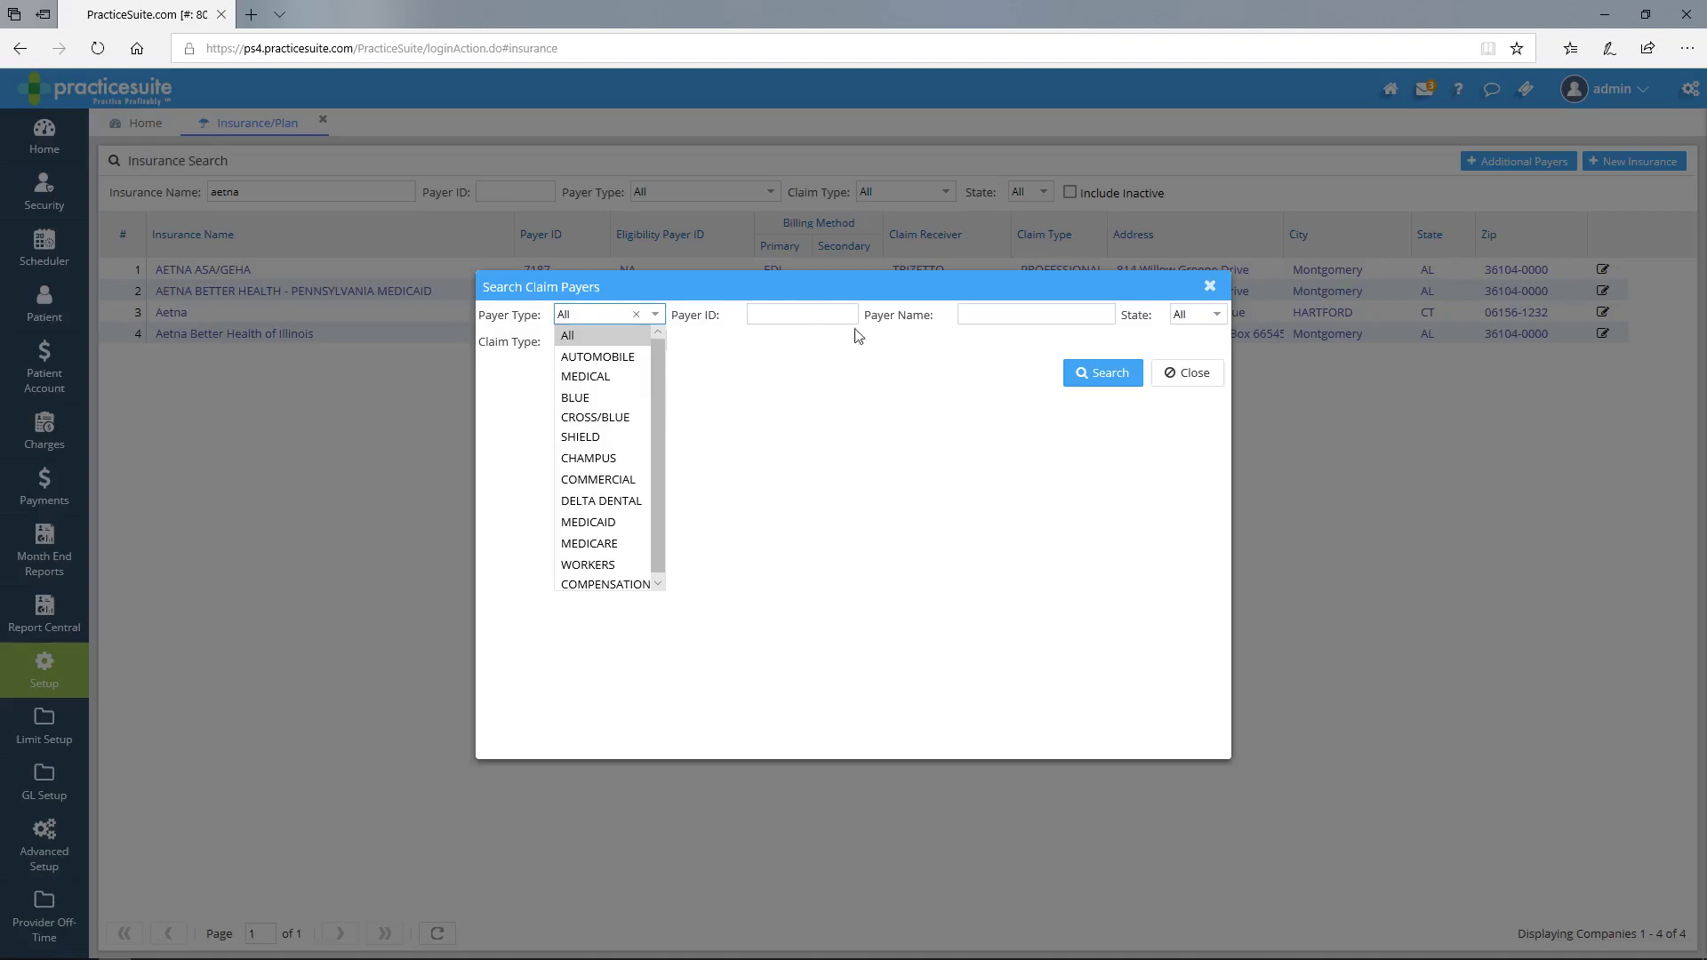
- Search claim payers named AETNA with INSTITUTIONAL claim type, returning 16 results
left_click(987, 316)
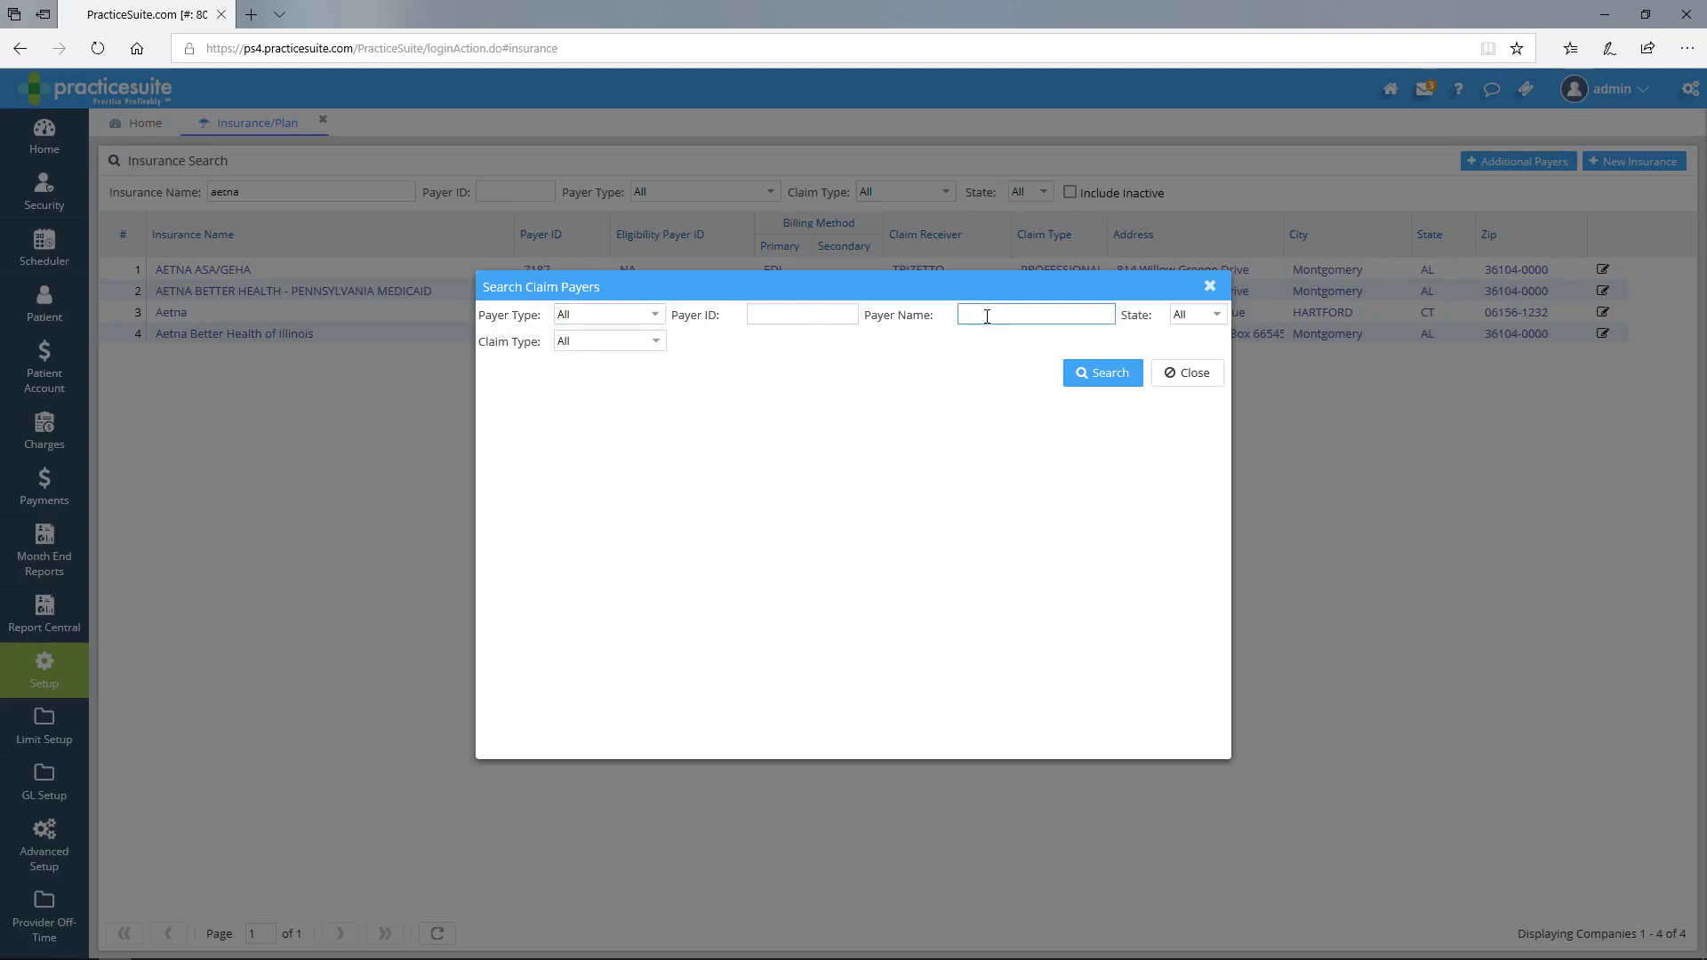
type("AETNA")
left_click(662, 348)
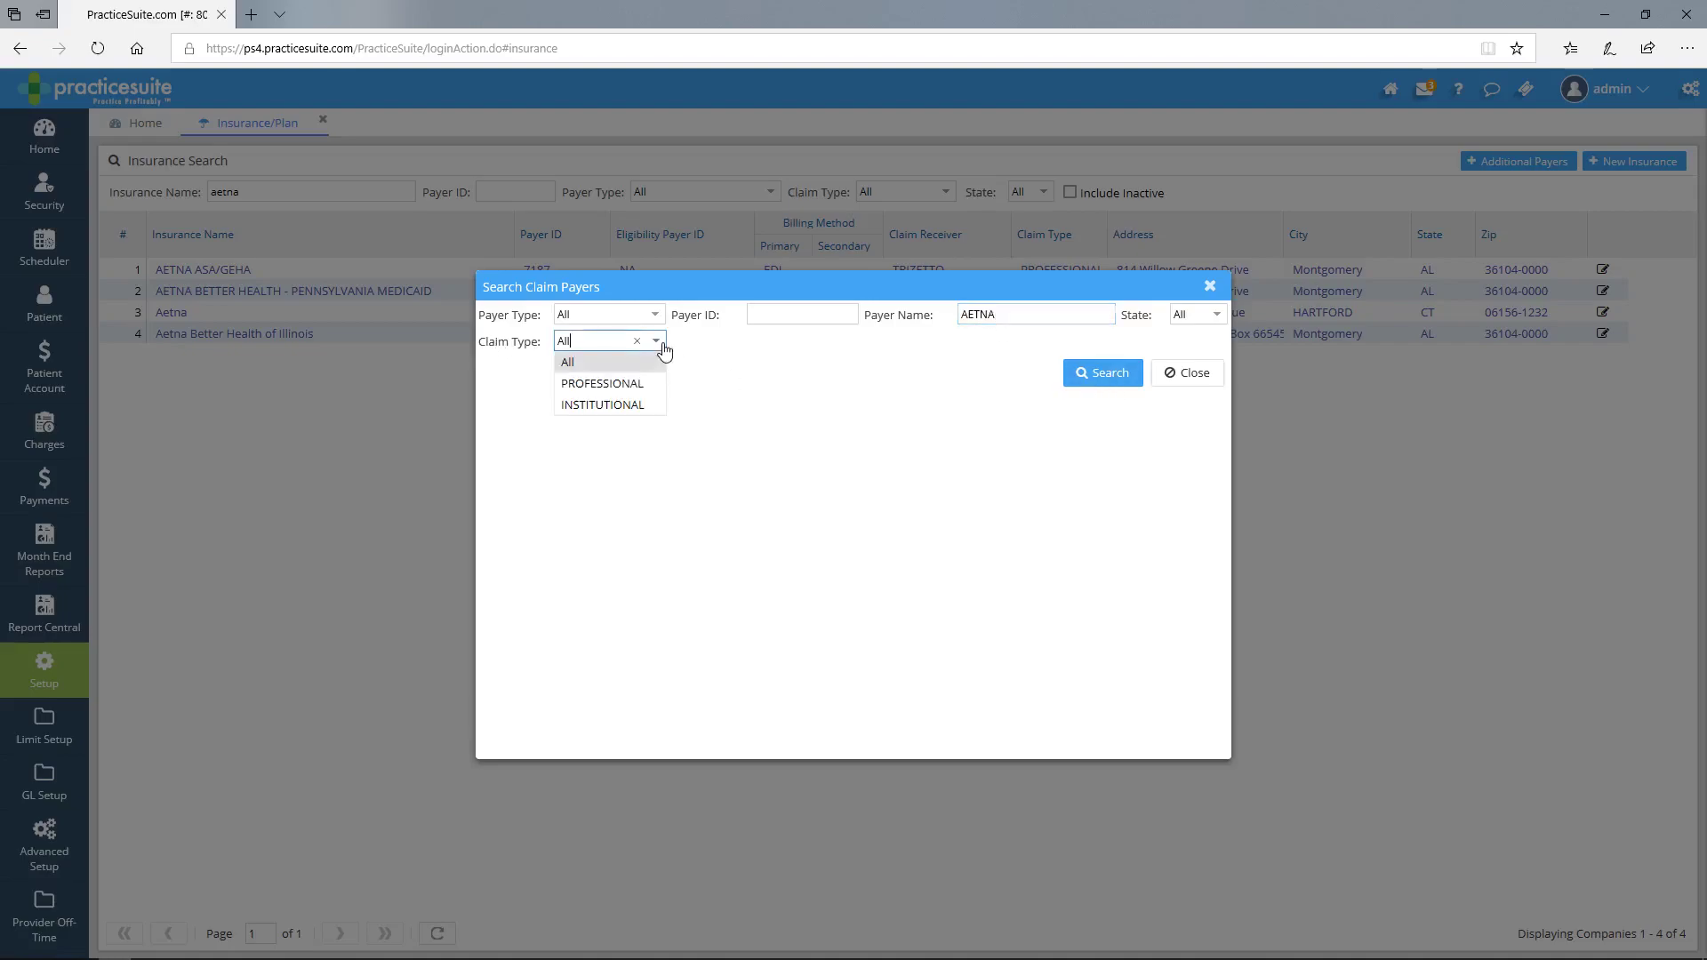
left_click(634, 404)
left_click(1095, 374)
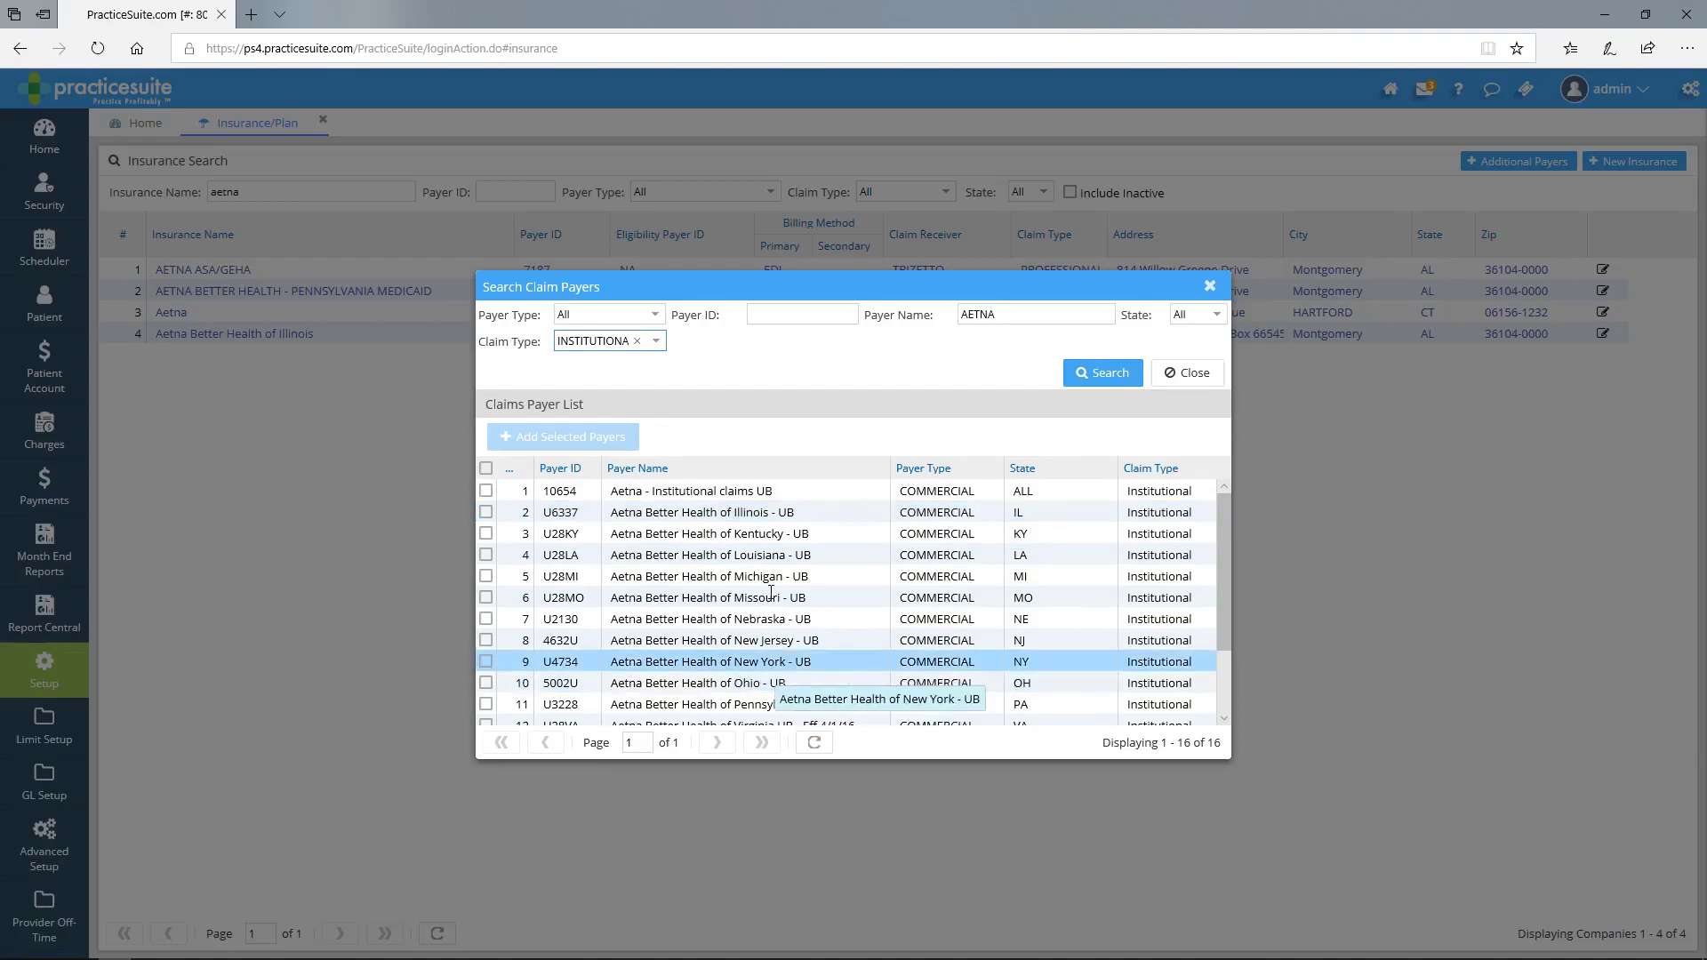
- Tick Aetna - Institutional claims UB (10654) and add it to the practice's insurances
scroll(775, 623, "down", 2)
scroll(771, 598, "up", 2)
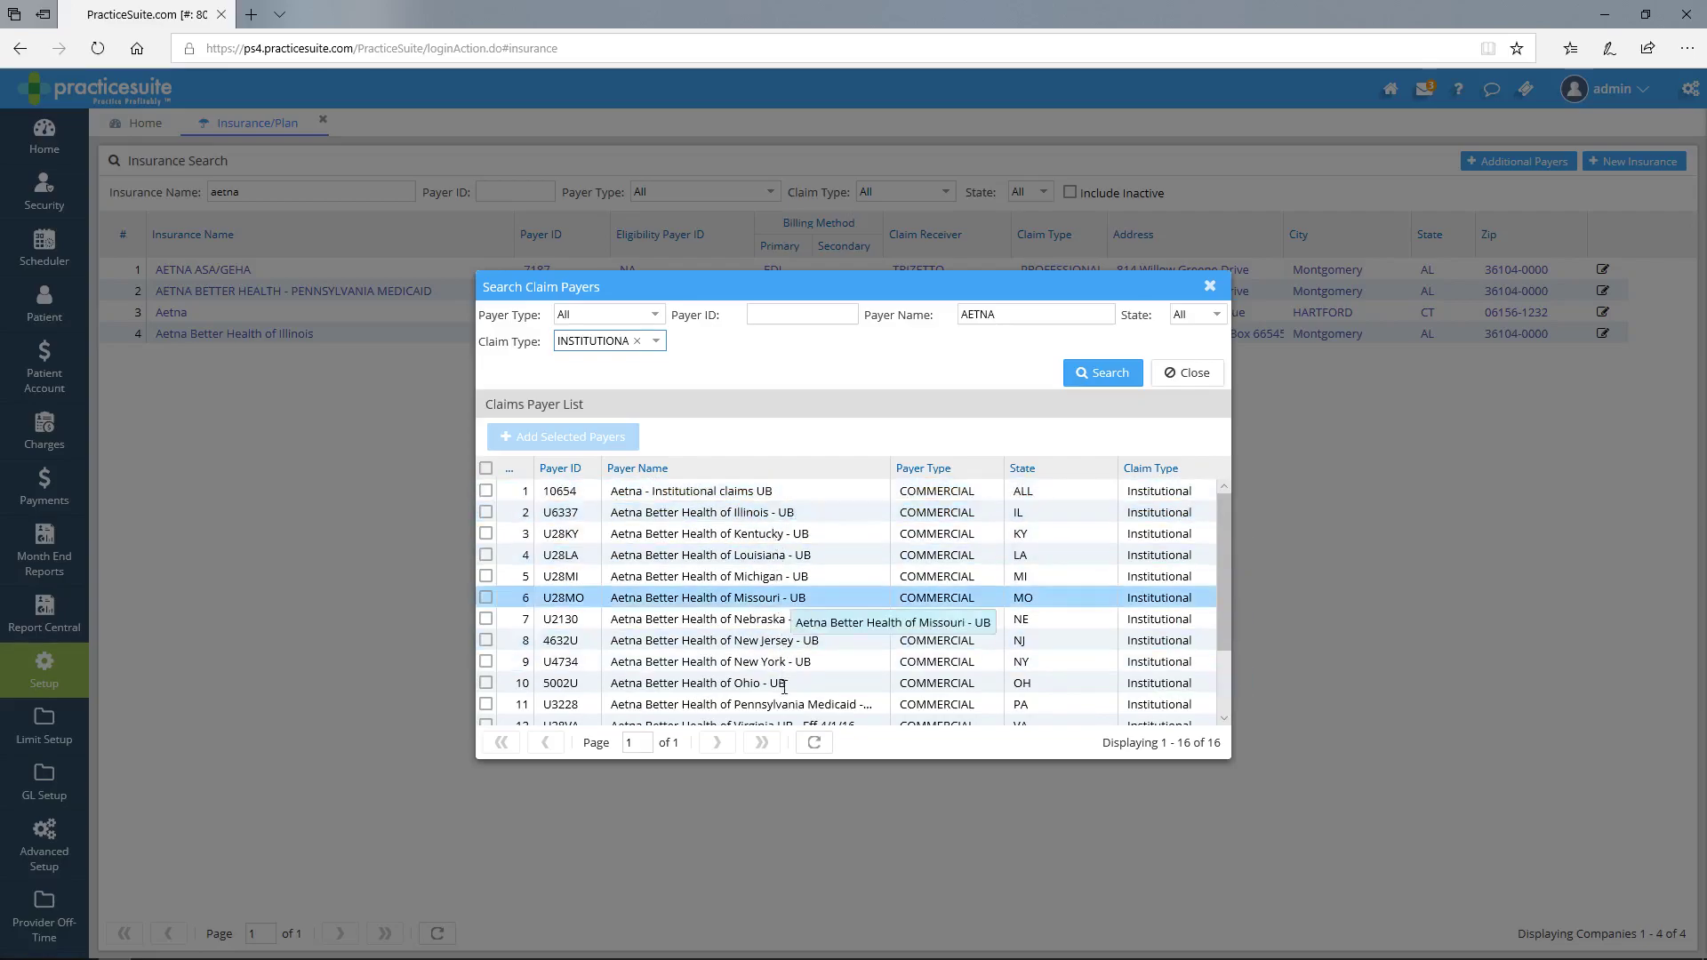
left_click_drag(774, 496, 767, 496)
left_click_drag(740, 495, 755, 495)
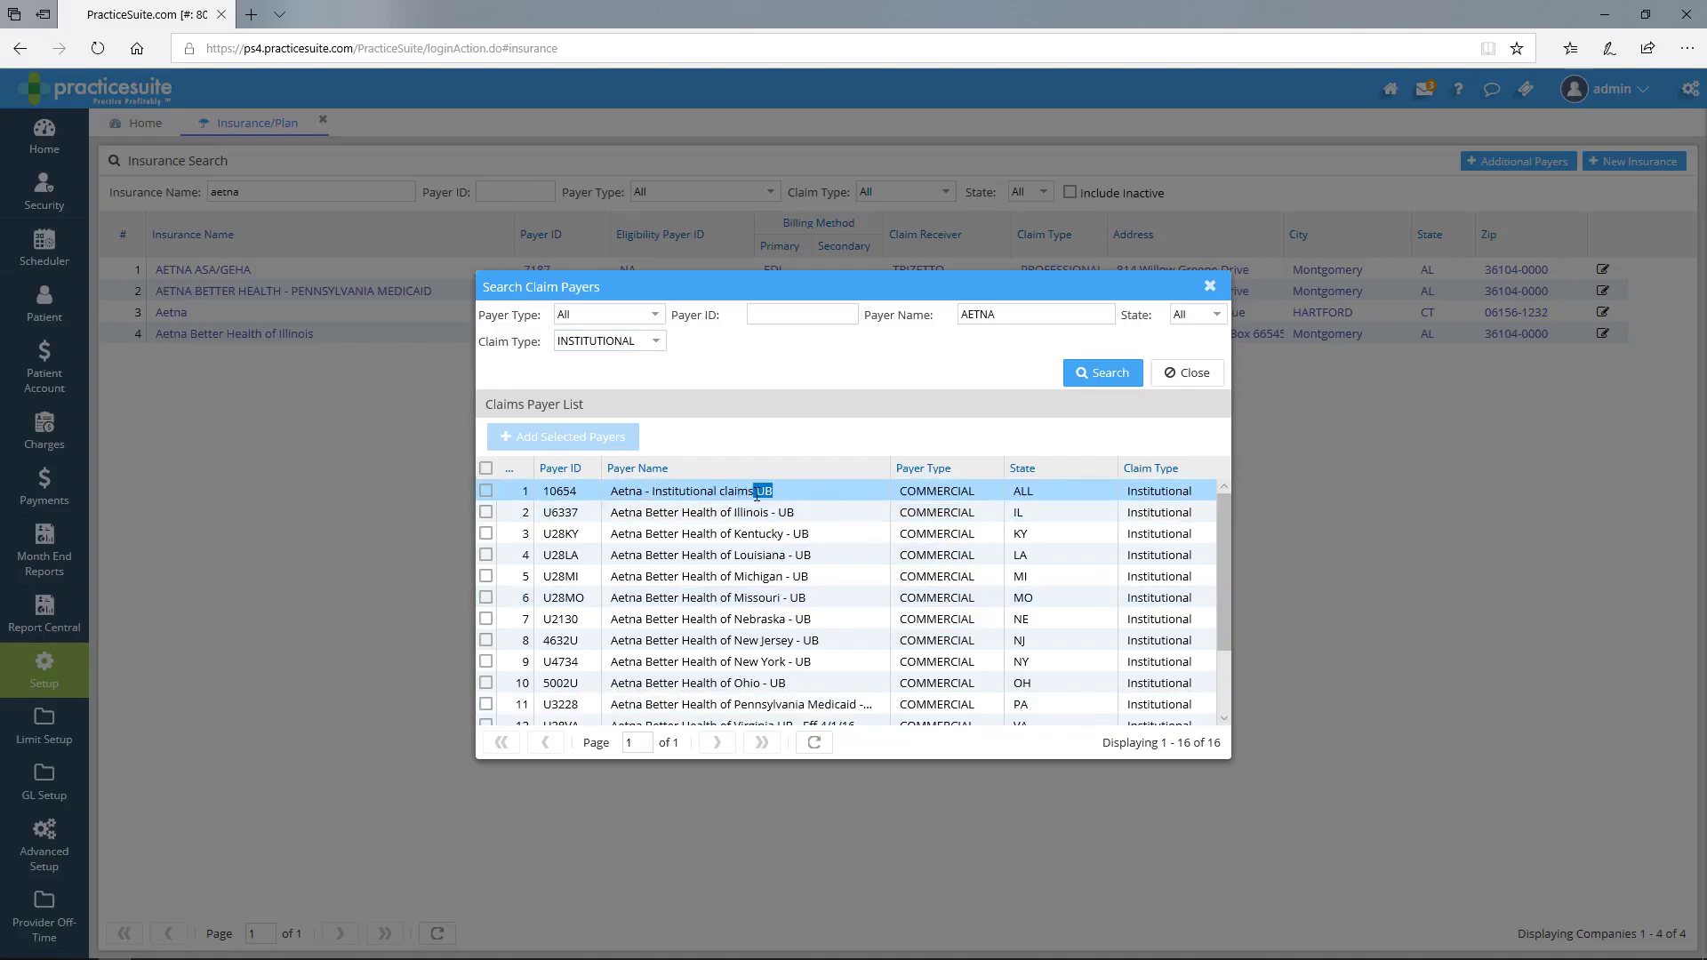
left_click_drag(755, 496, 757, 495)
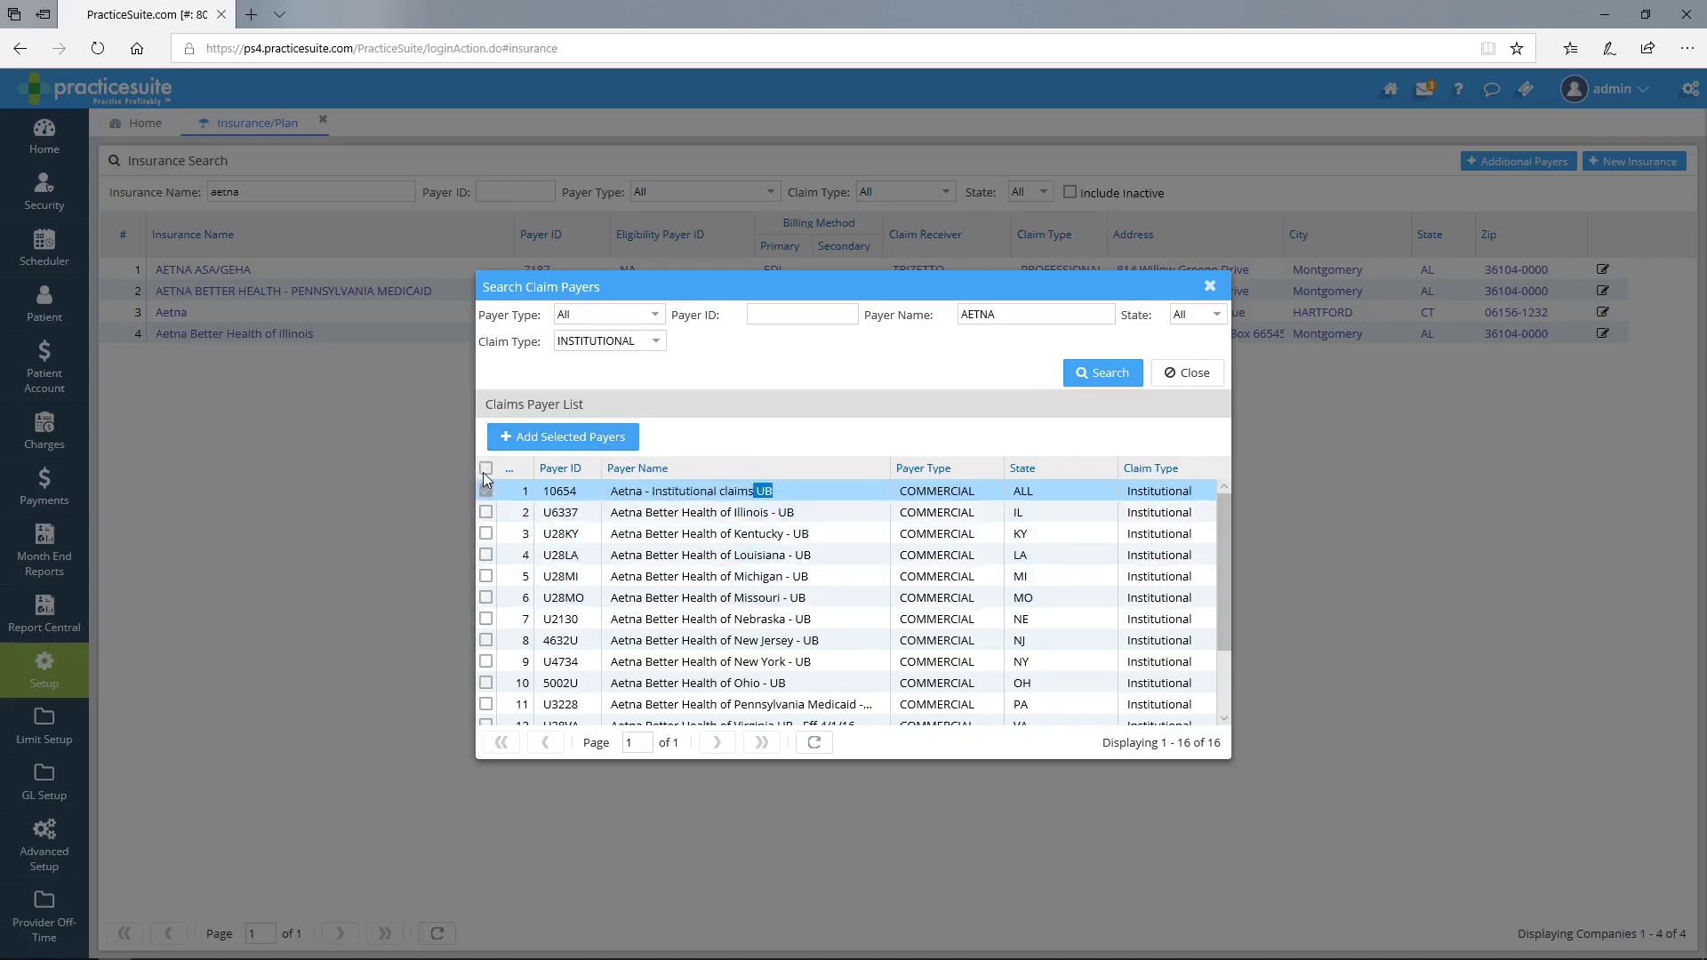
left_click(571, 448)
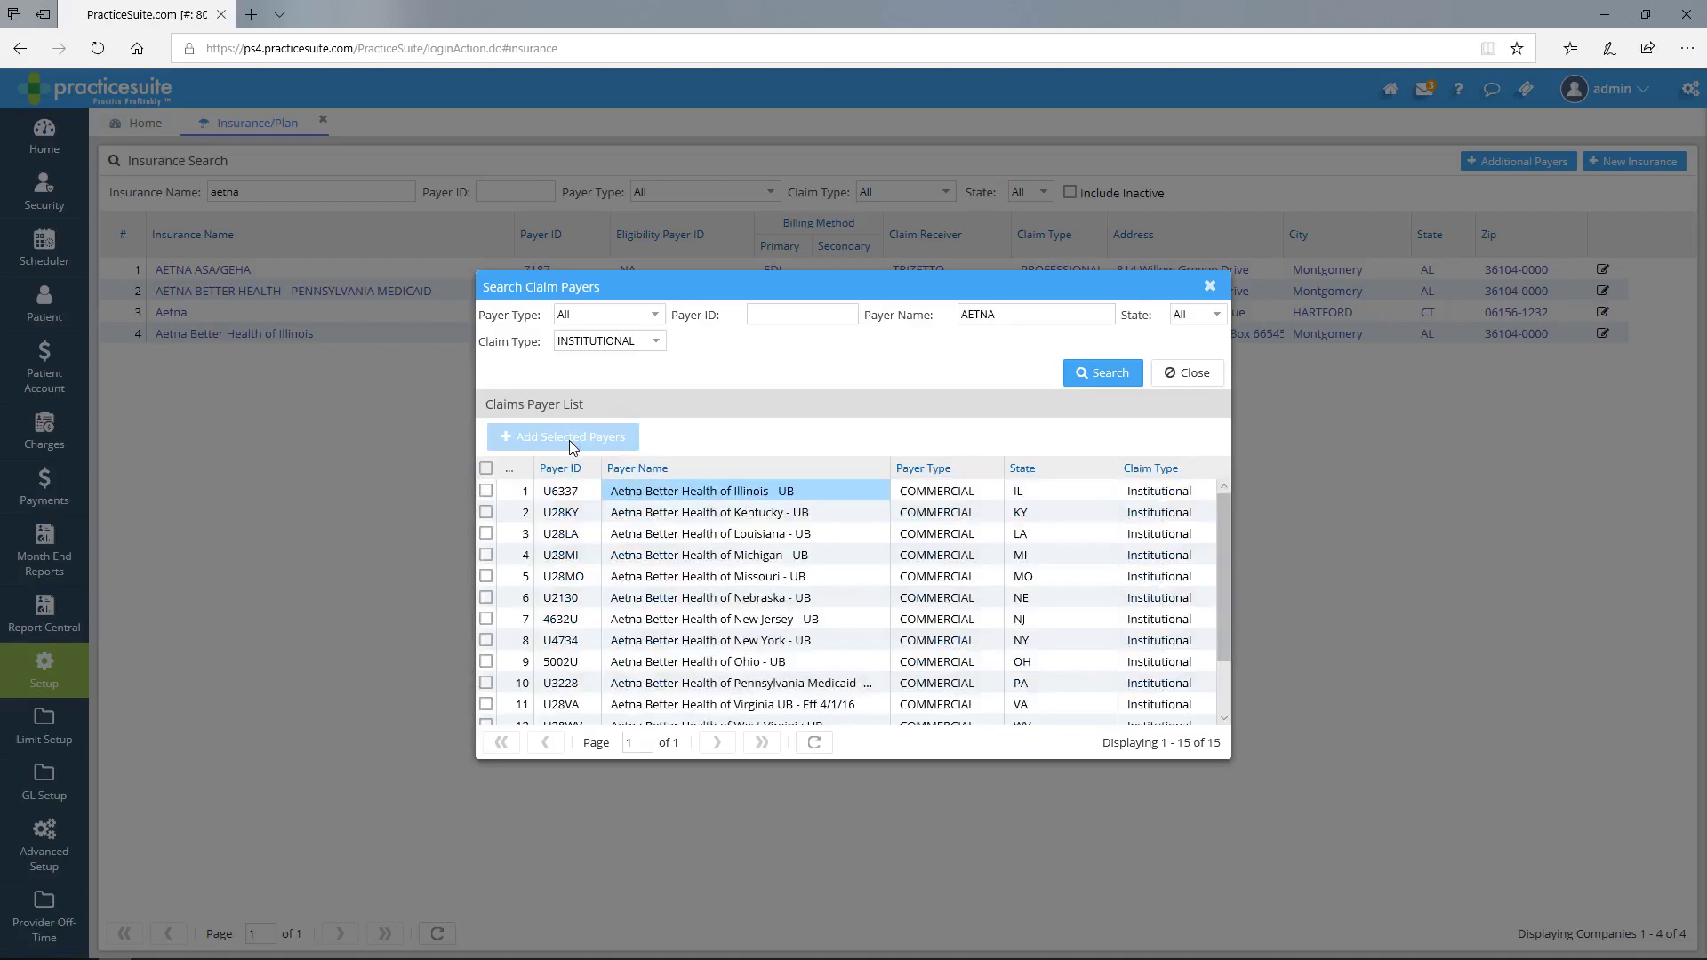
- Re-search insurances for AETNA and open the new Aetna - Institutional claims UB record
left_click(1202, 375)
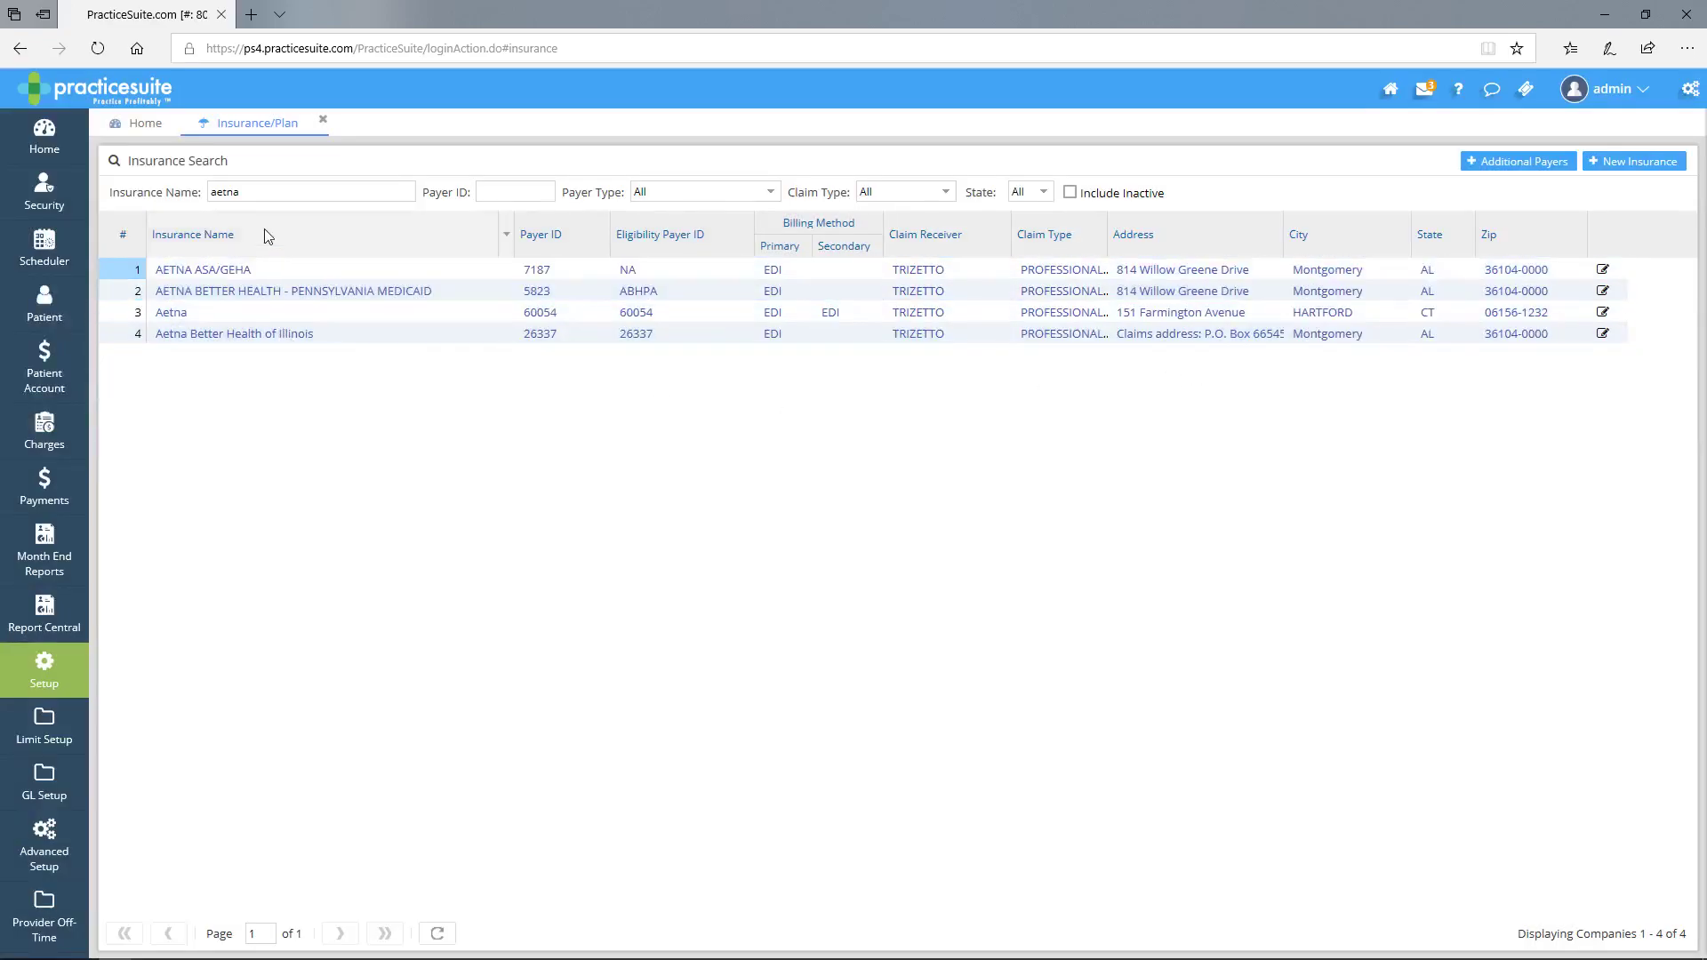
left_click_drag(260, 195, 67, 215)
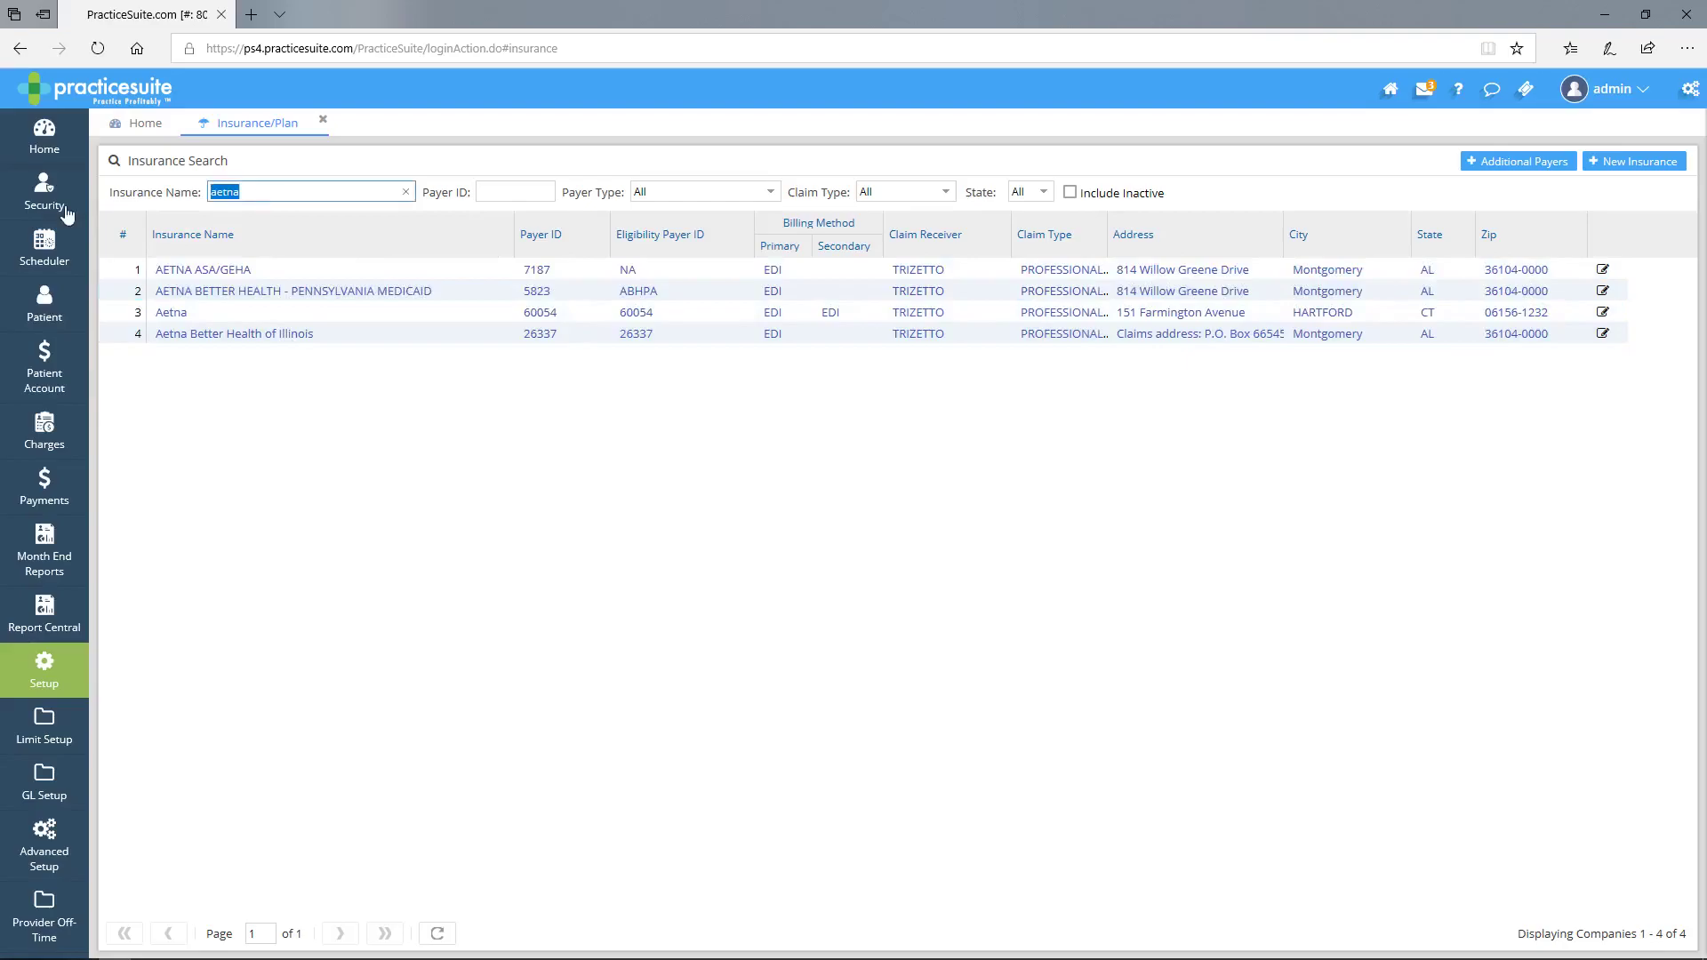
type("AETNA")
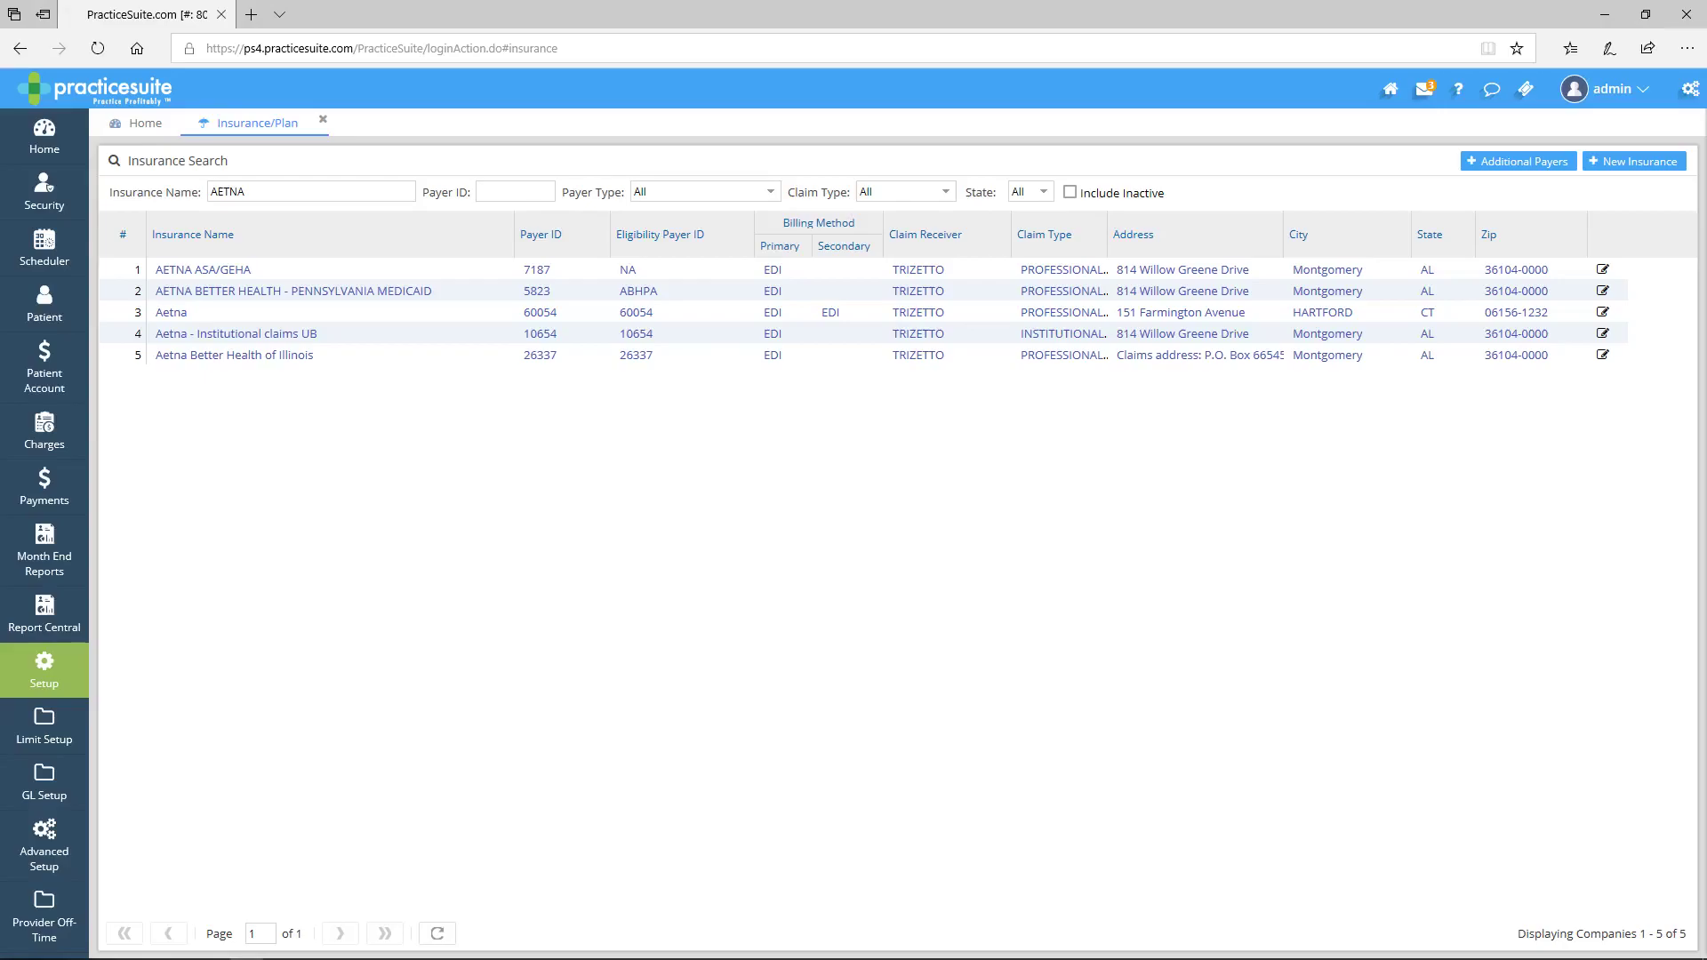
left_click(938, 335)
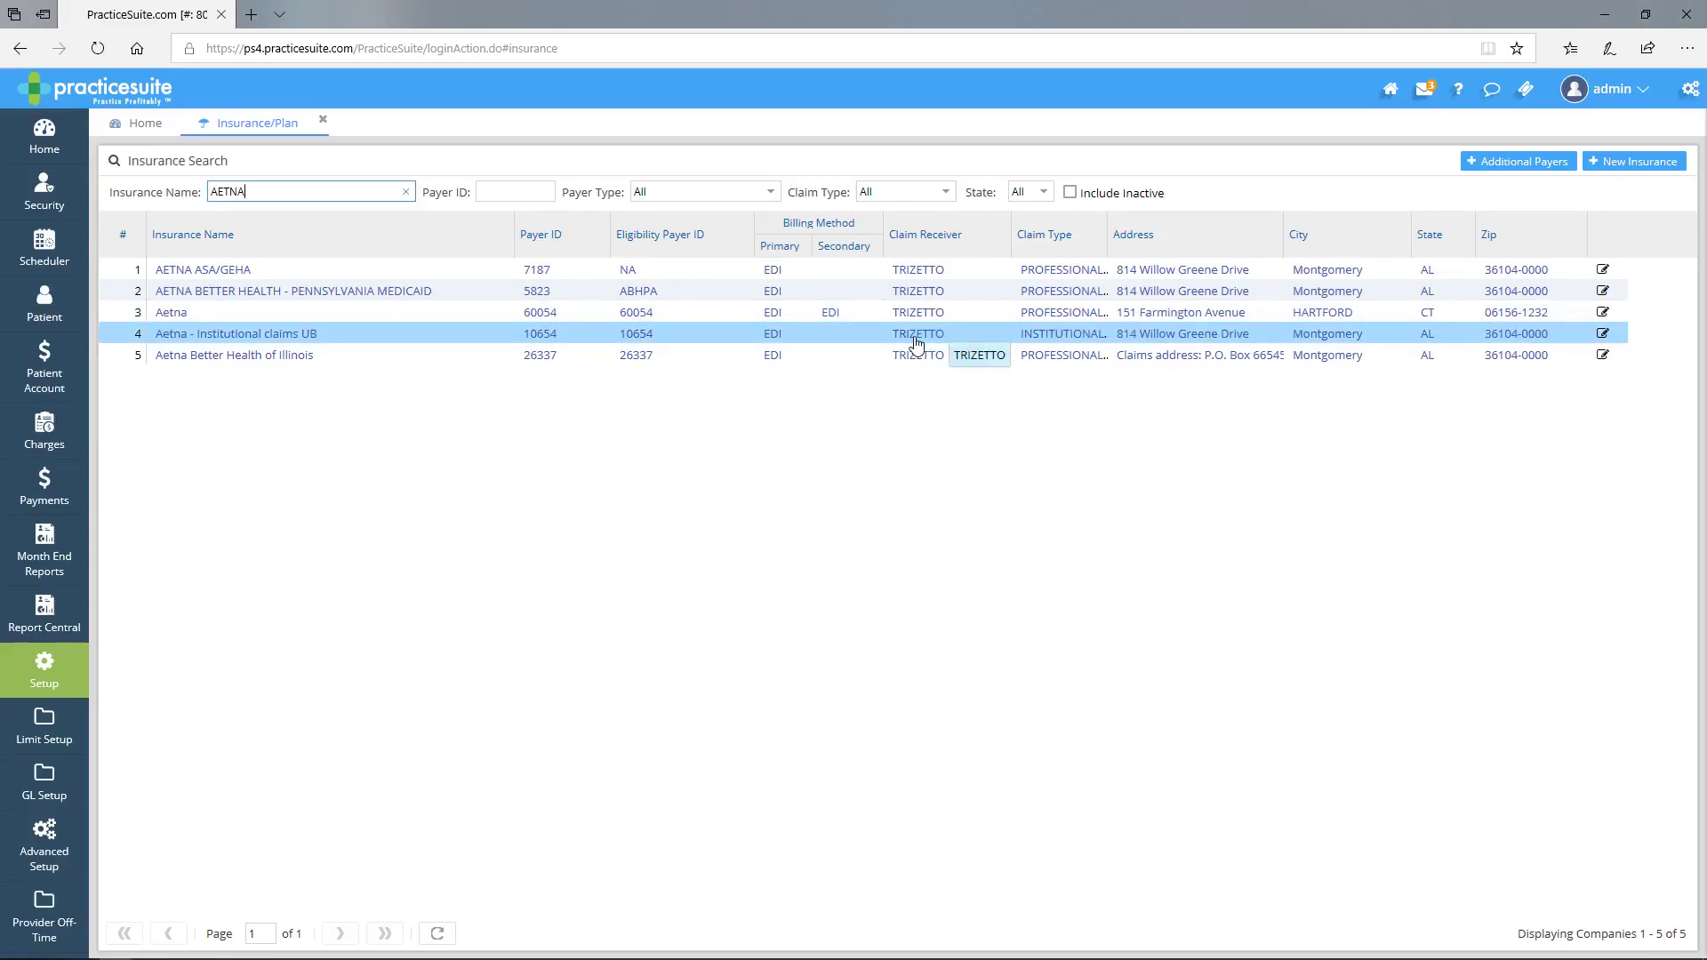
left_click(255, 339)
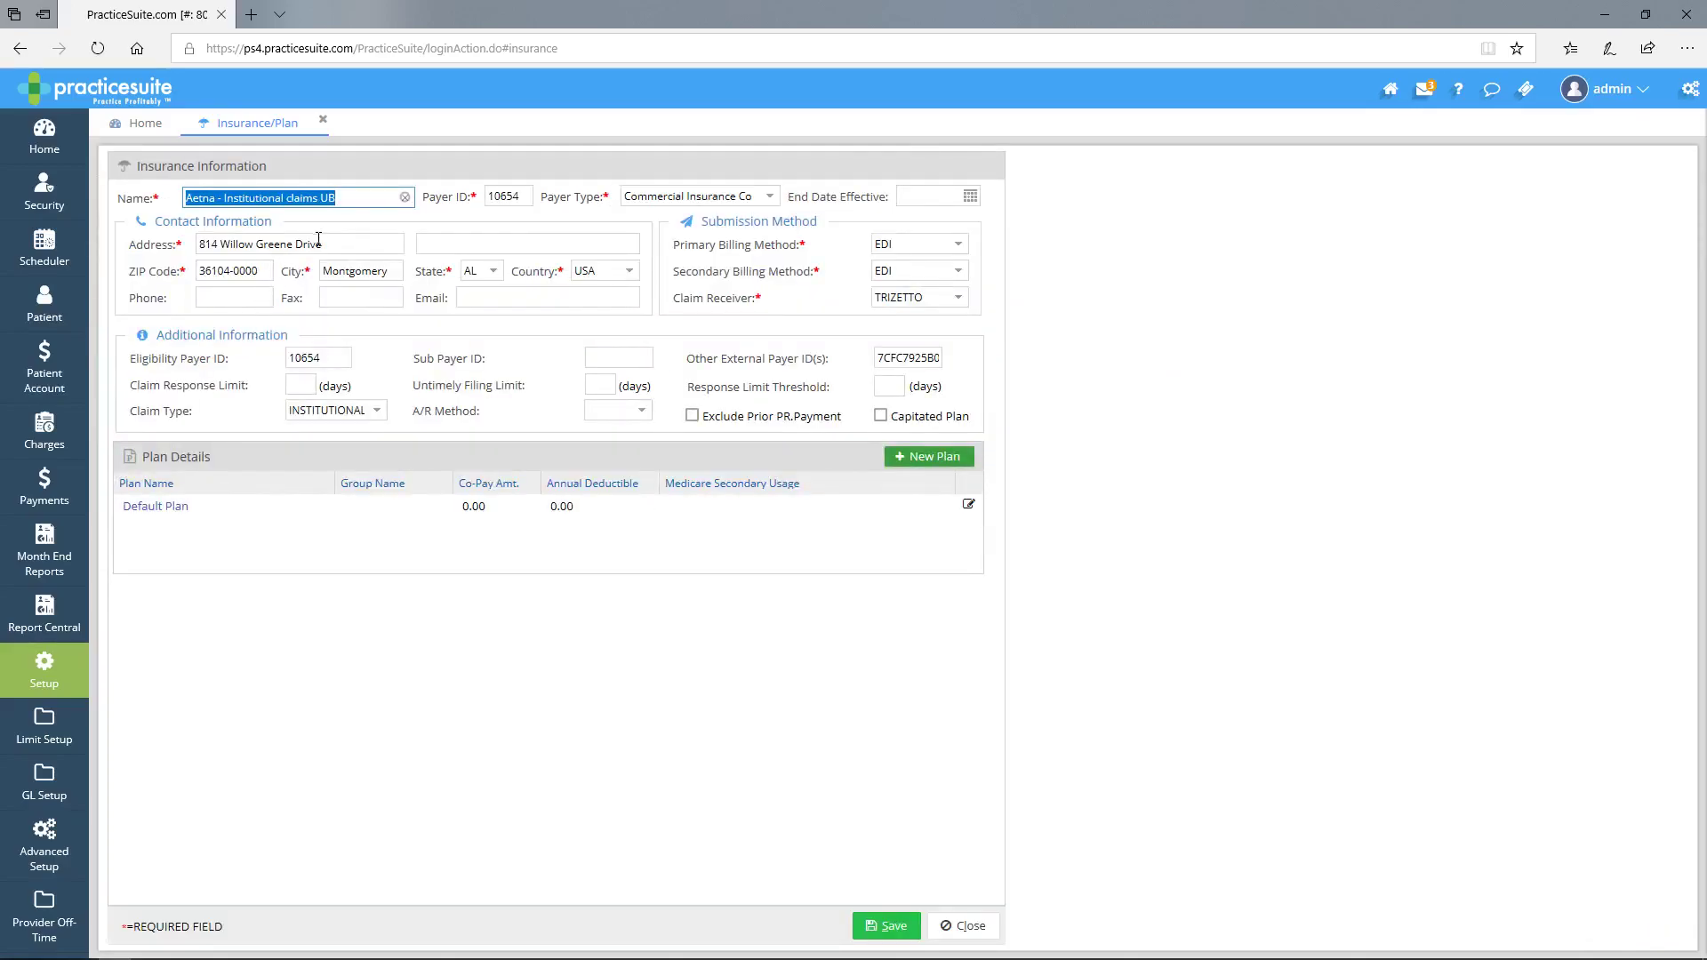
- Review the Aetna - Institutional claims UB name and street address, then close without saving
left_click_drag(324, 243, 186, 238)
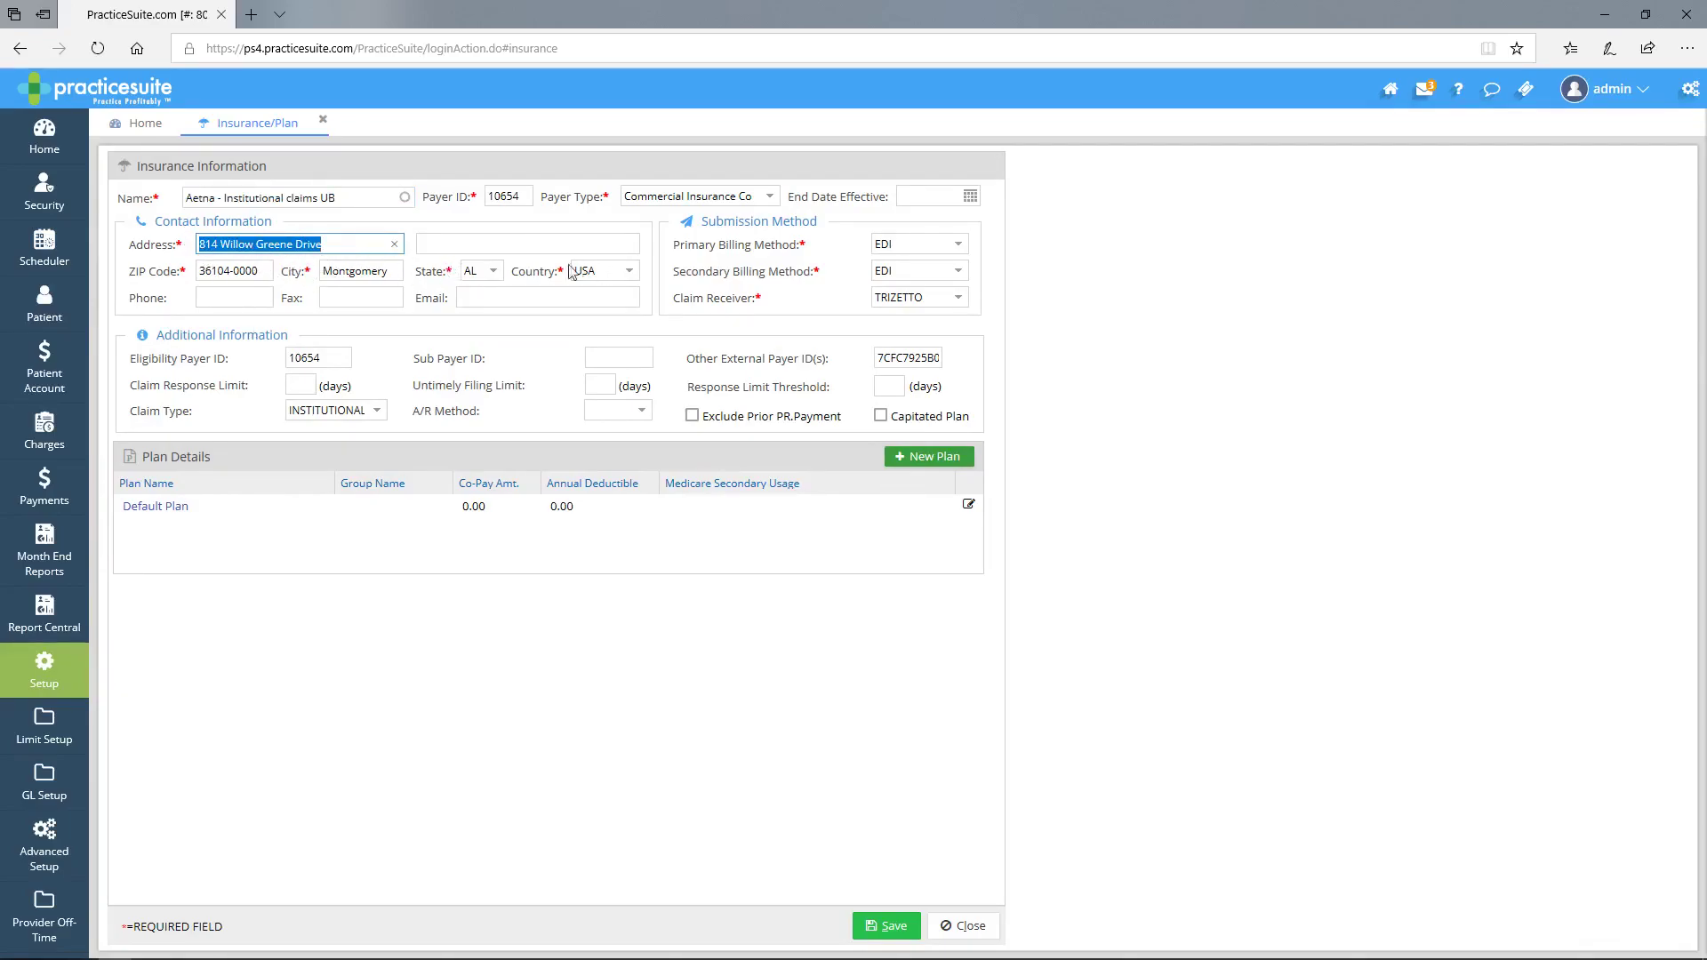
left_click_drag(342, 198, 186, 195)
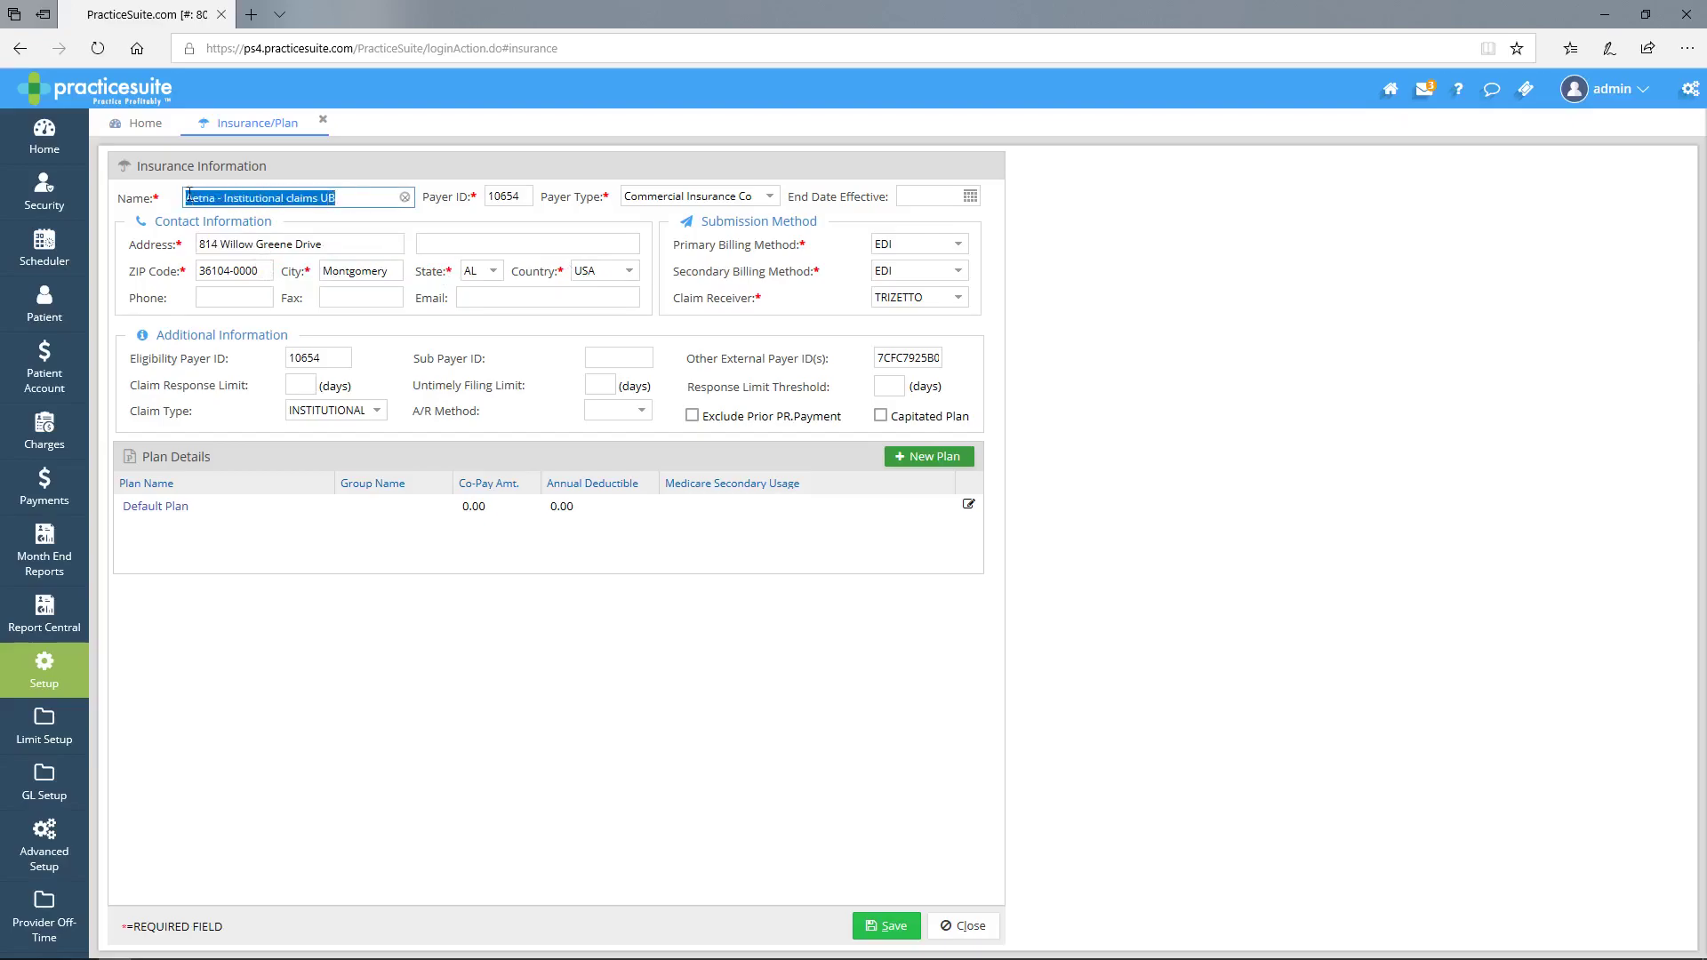
left_click(347, 228)
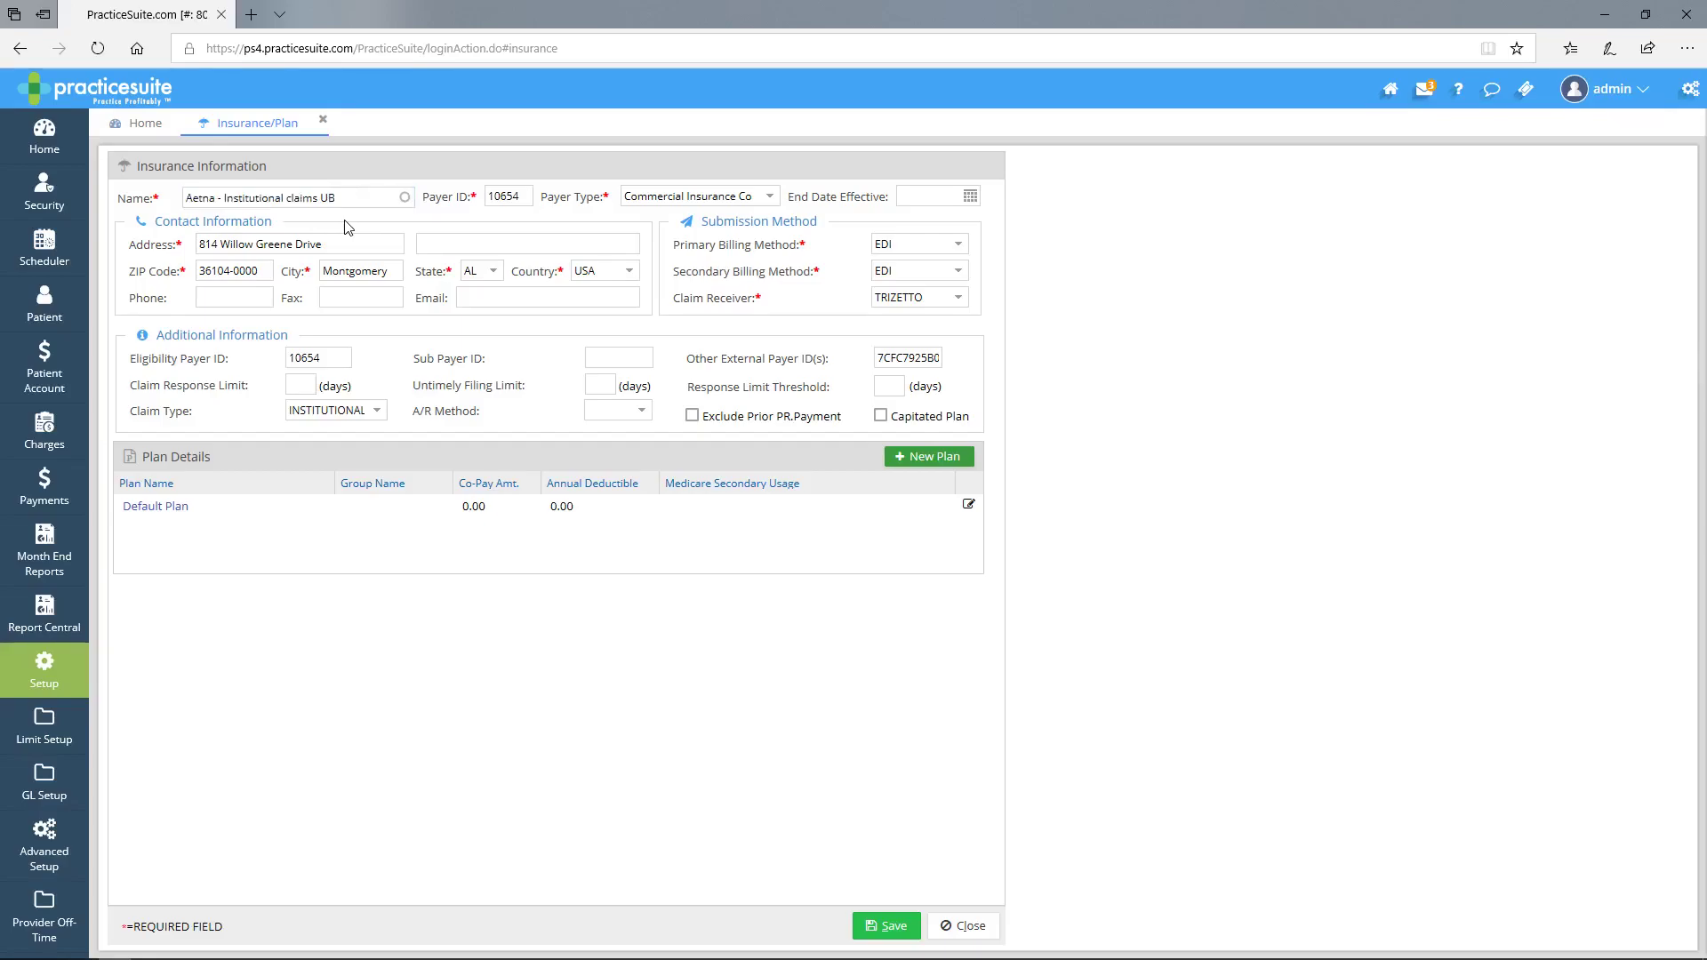
left_click(323, 247)
triple_click(324, 246)
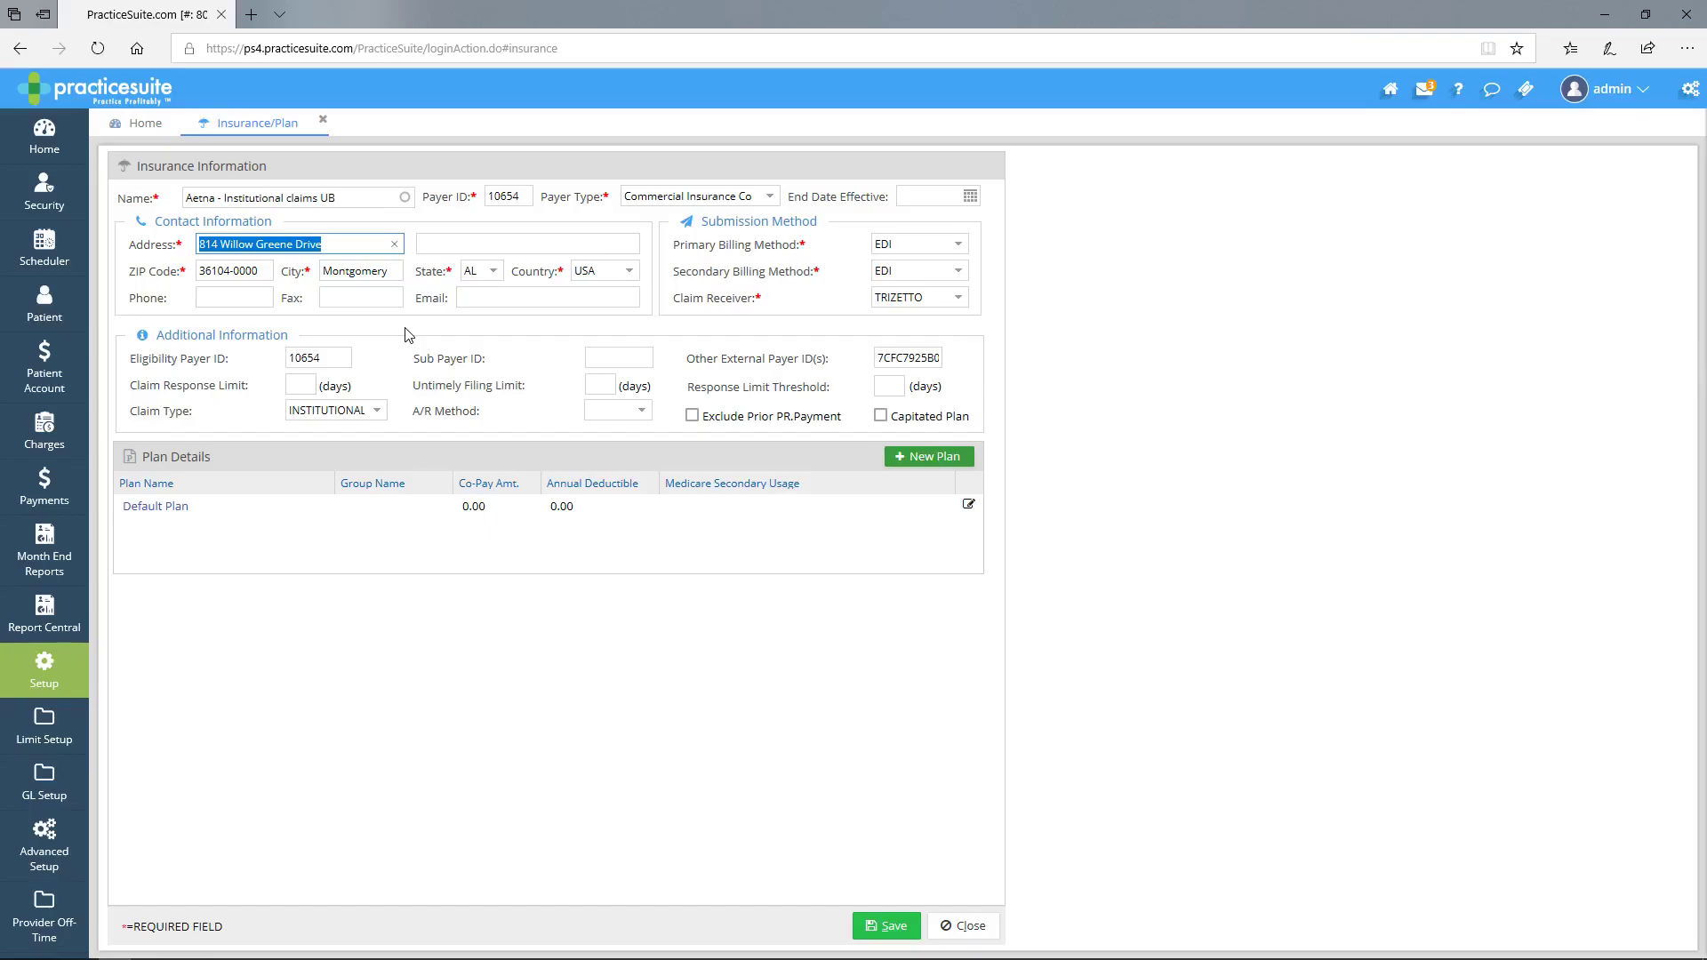
left_click(408, 335)
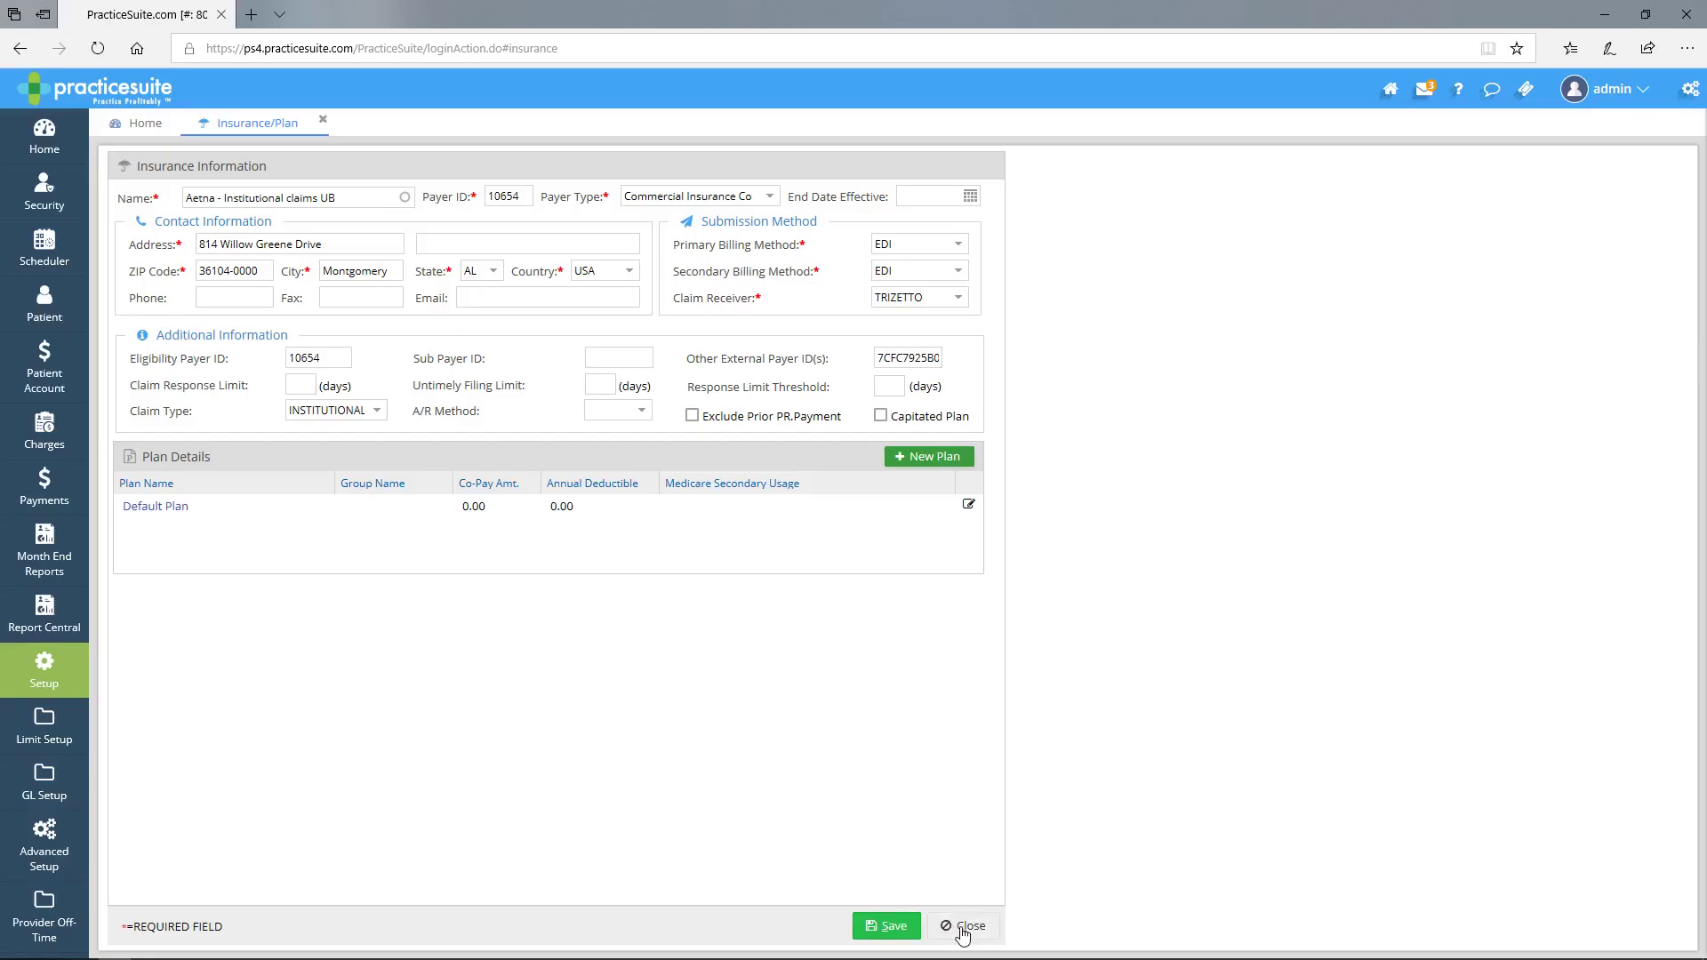
left_click(963, 930)
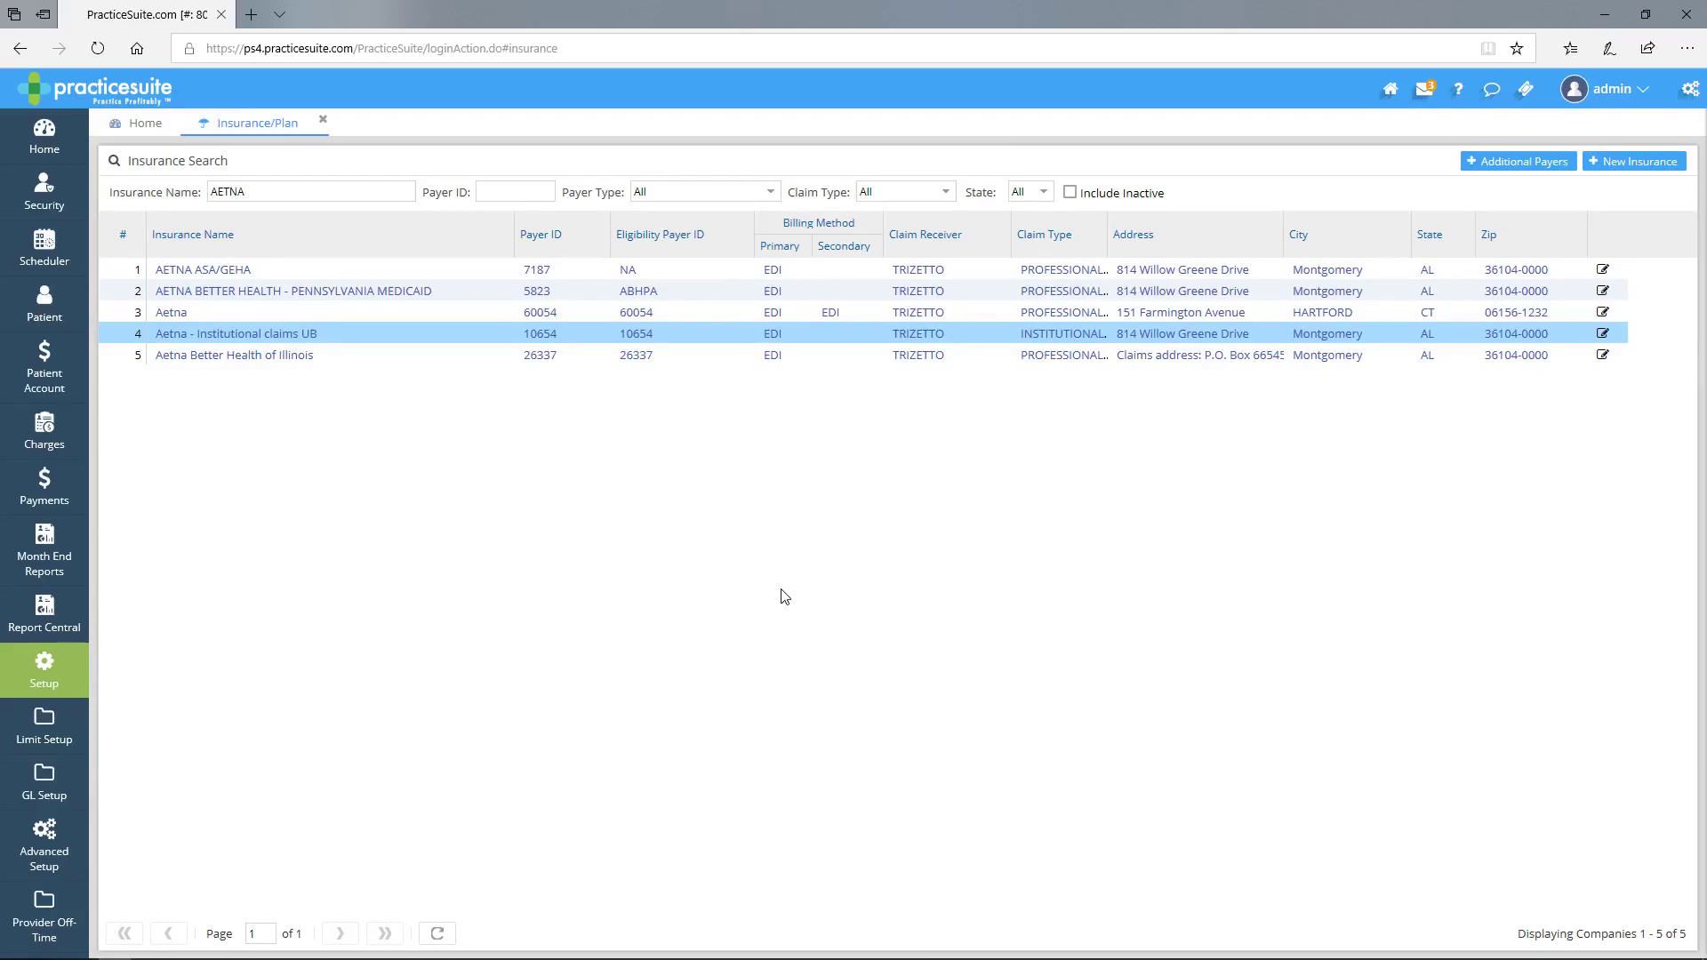
- Close the Insurance/Plan tab to return to the Home dashboard
left_click(324, 122)
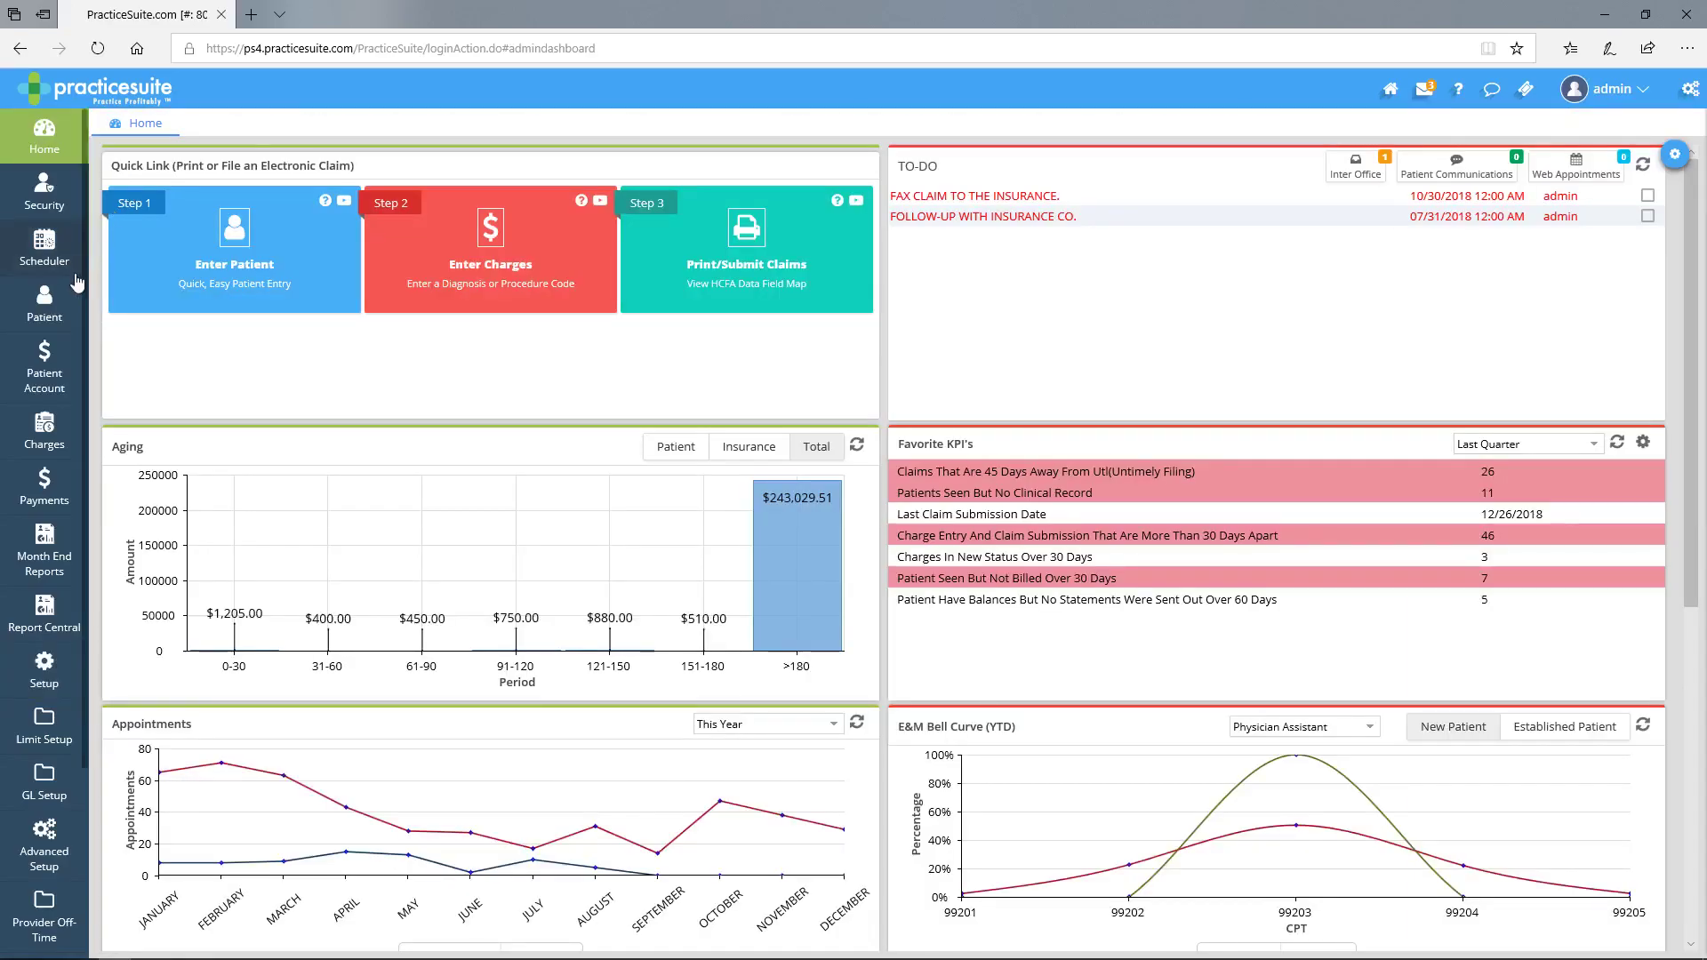
- Open the Patient module from the left sidebar
left_click(49, 300)
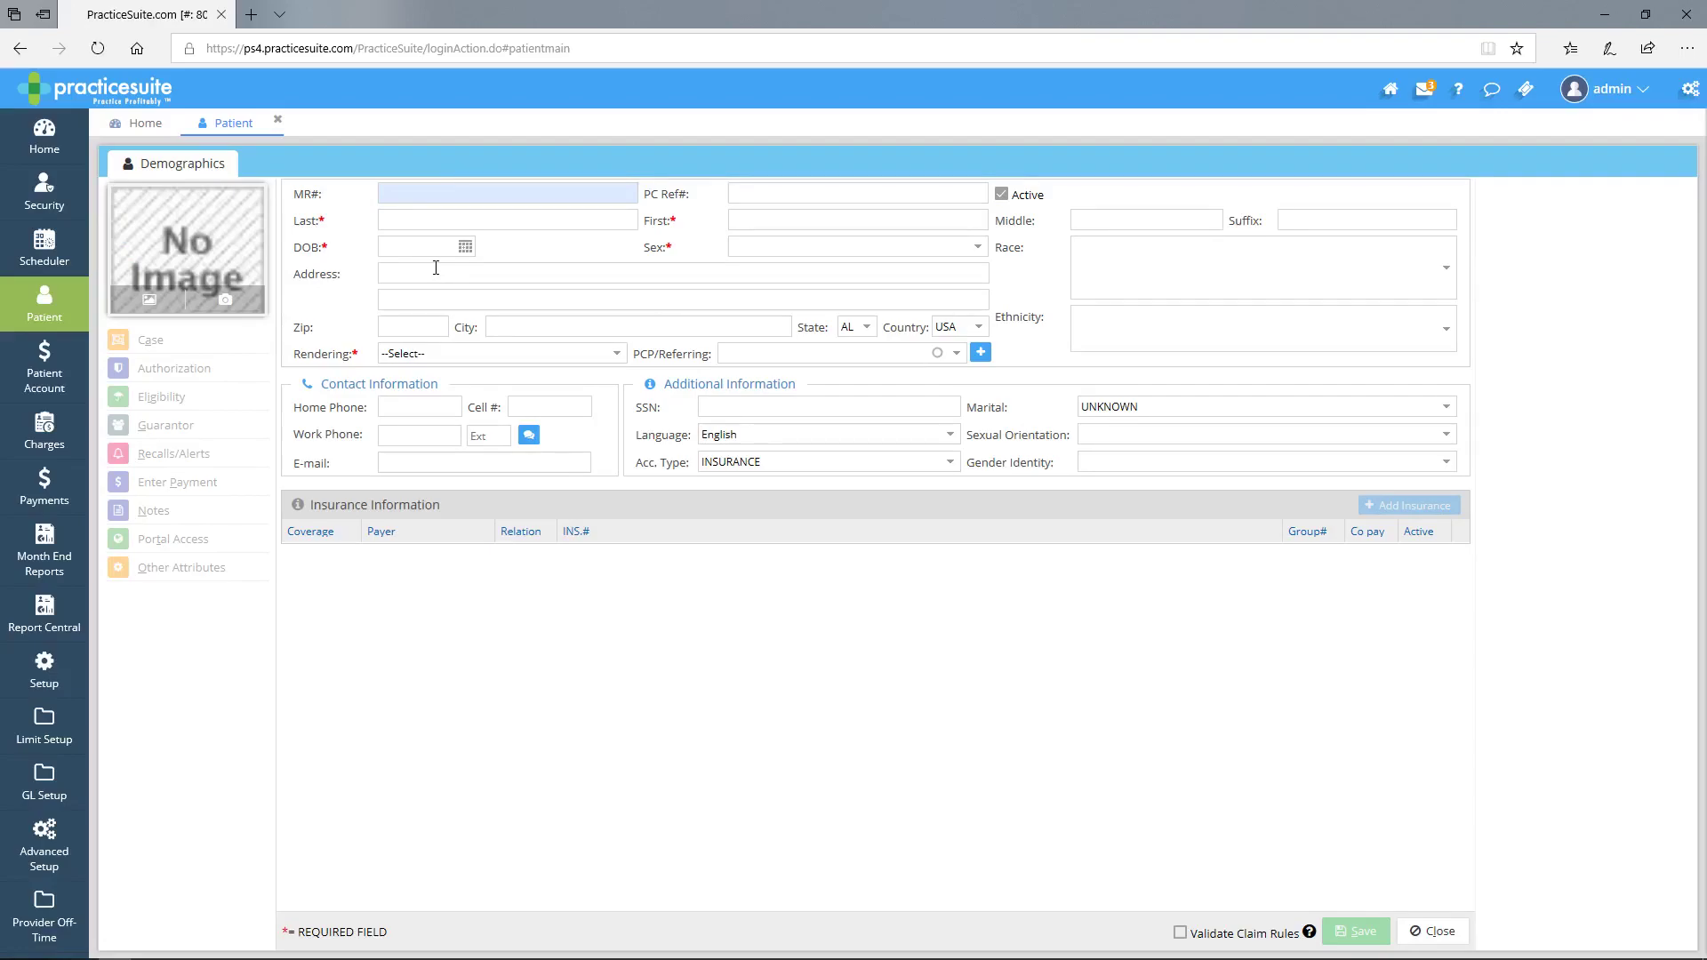
- Place the cursor in the Patient Search Last Name field
left_click(431, 220)
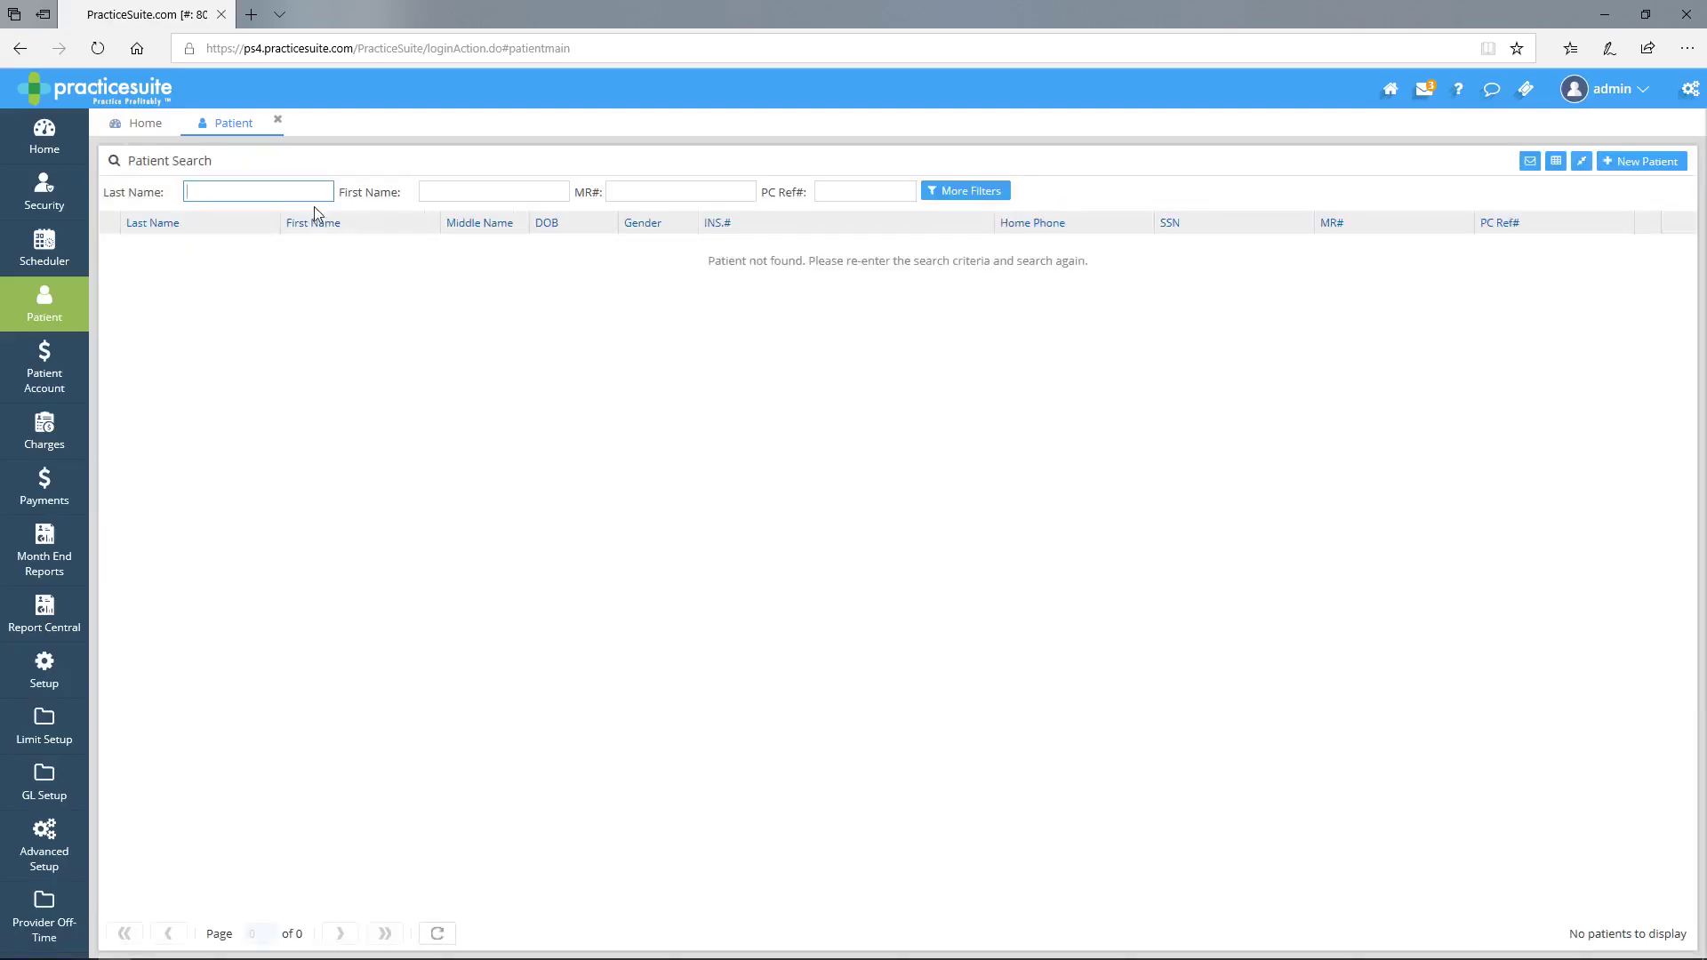
- Search patients by the patient's last name and open the matching patient's record
type("SMITH")
key("Return")
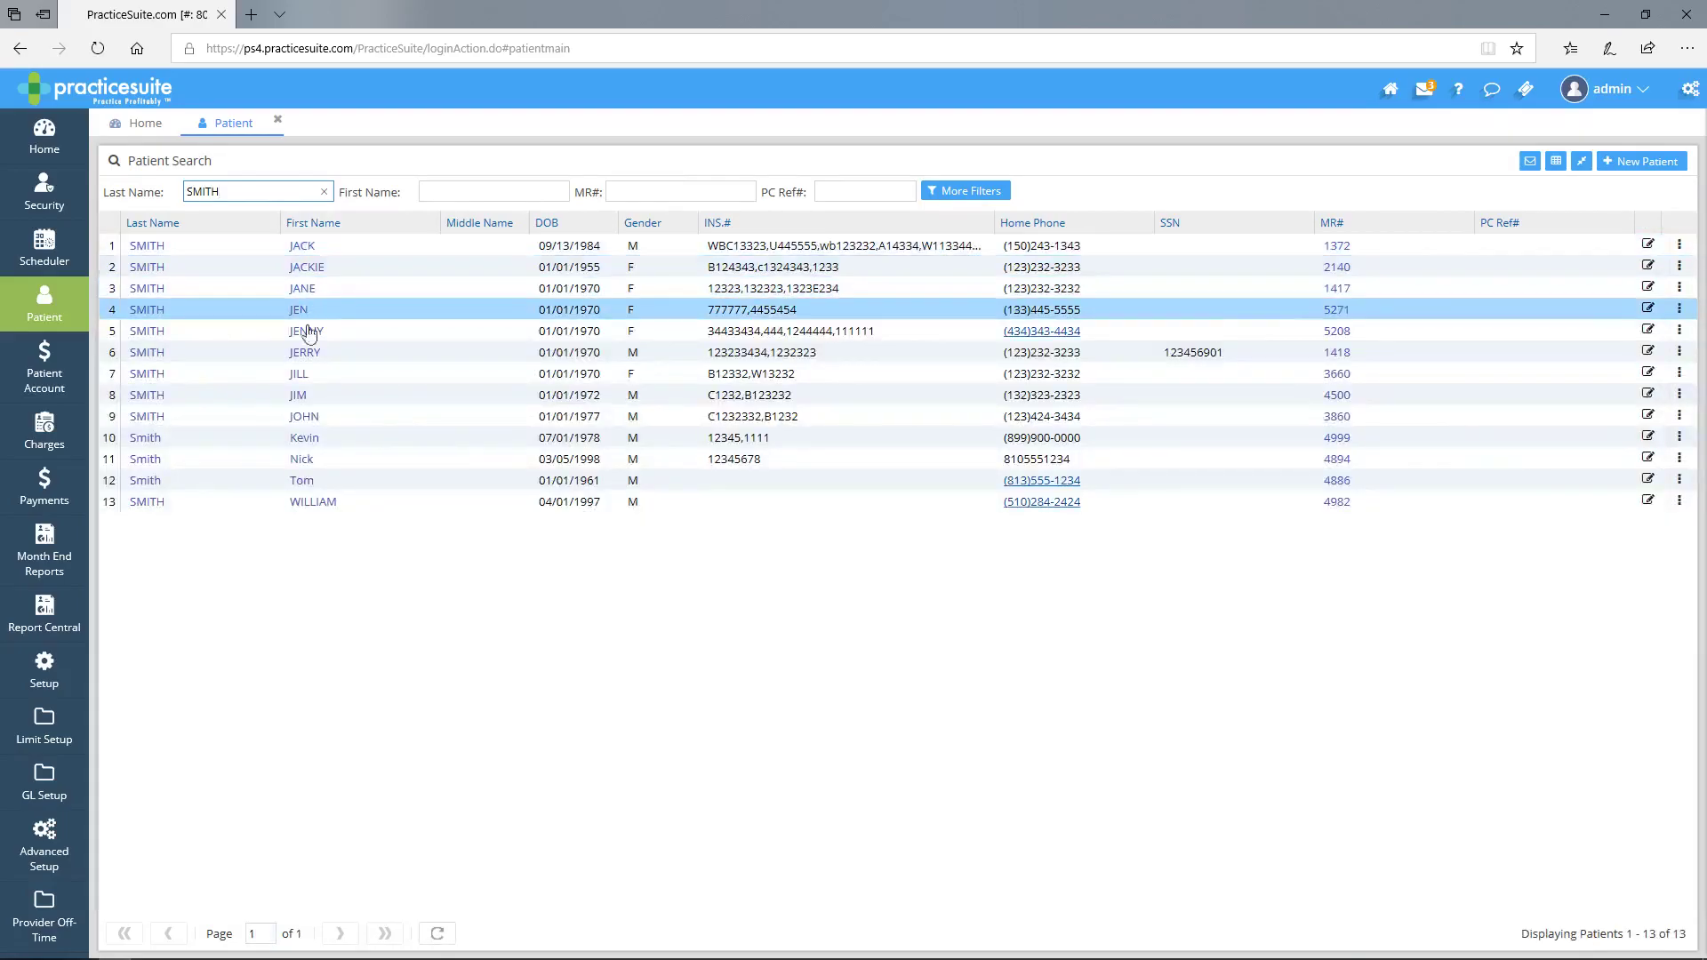
left_click(298, 311)
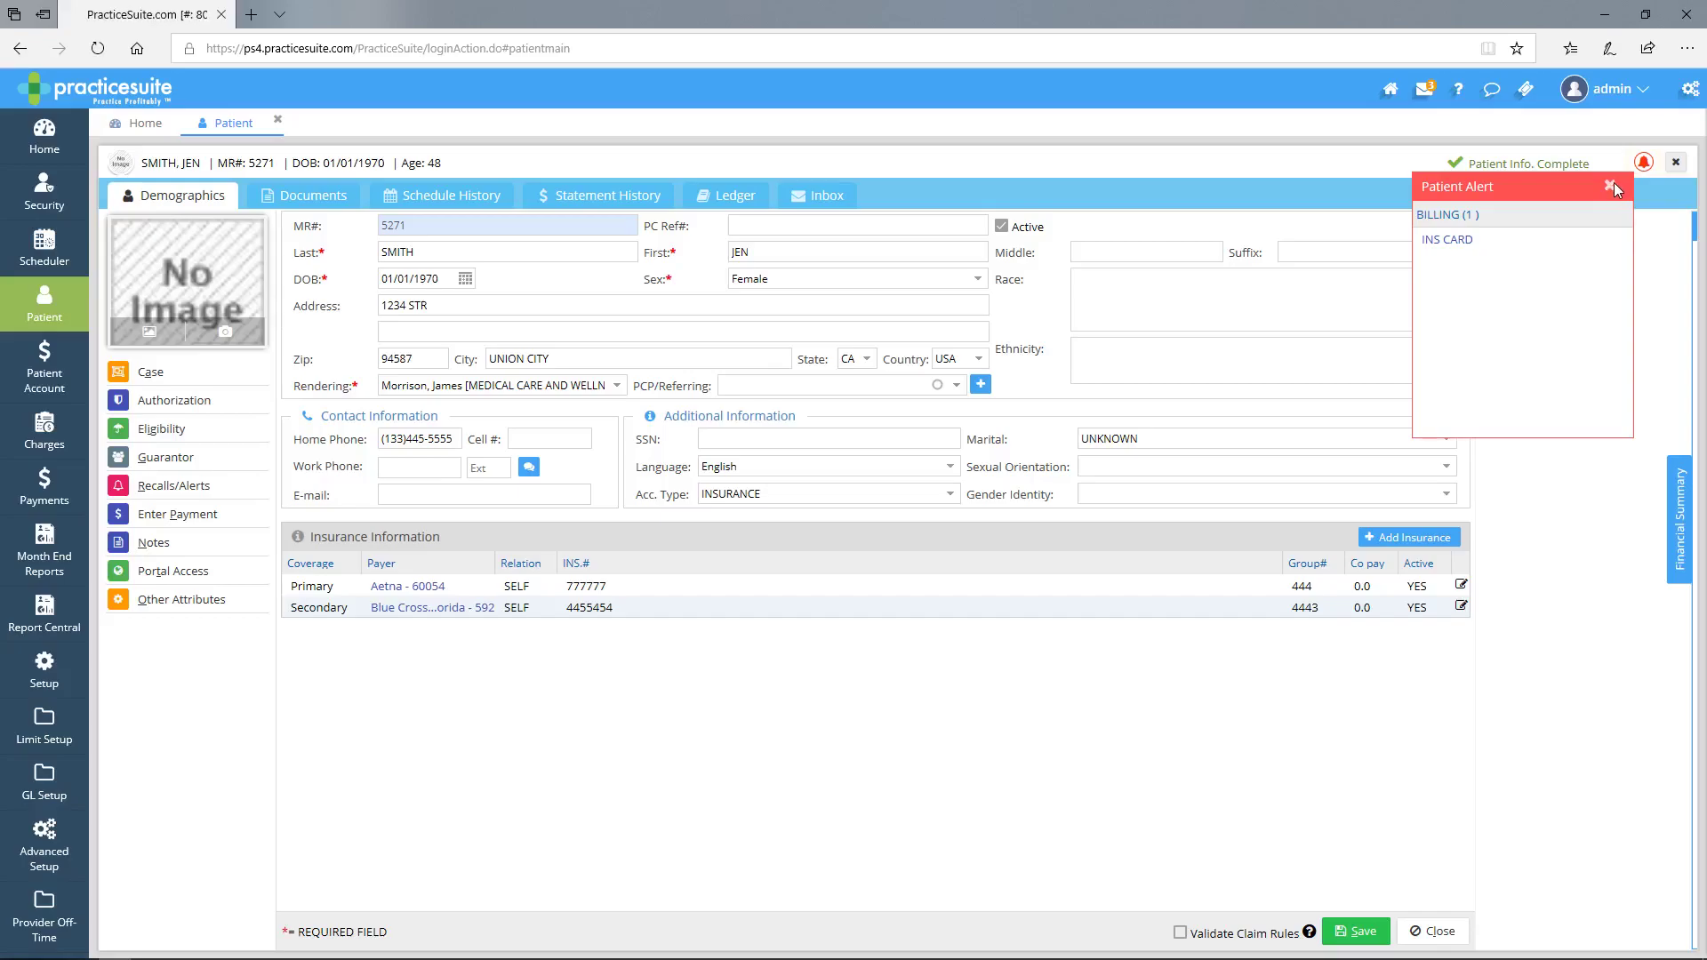
- Dismiss the billing INS CARD patient alert and open the patient's case list
left_click(1614, 184)
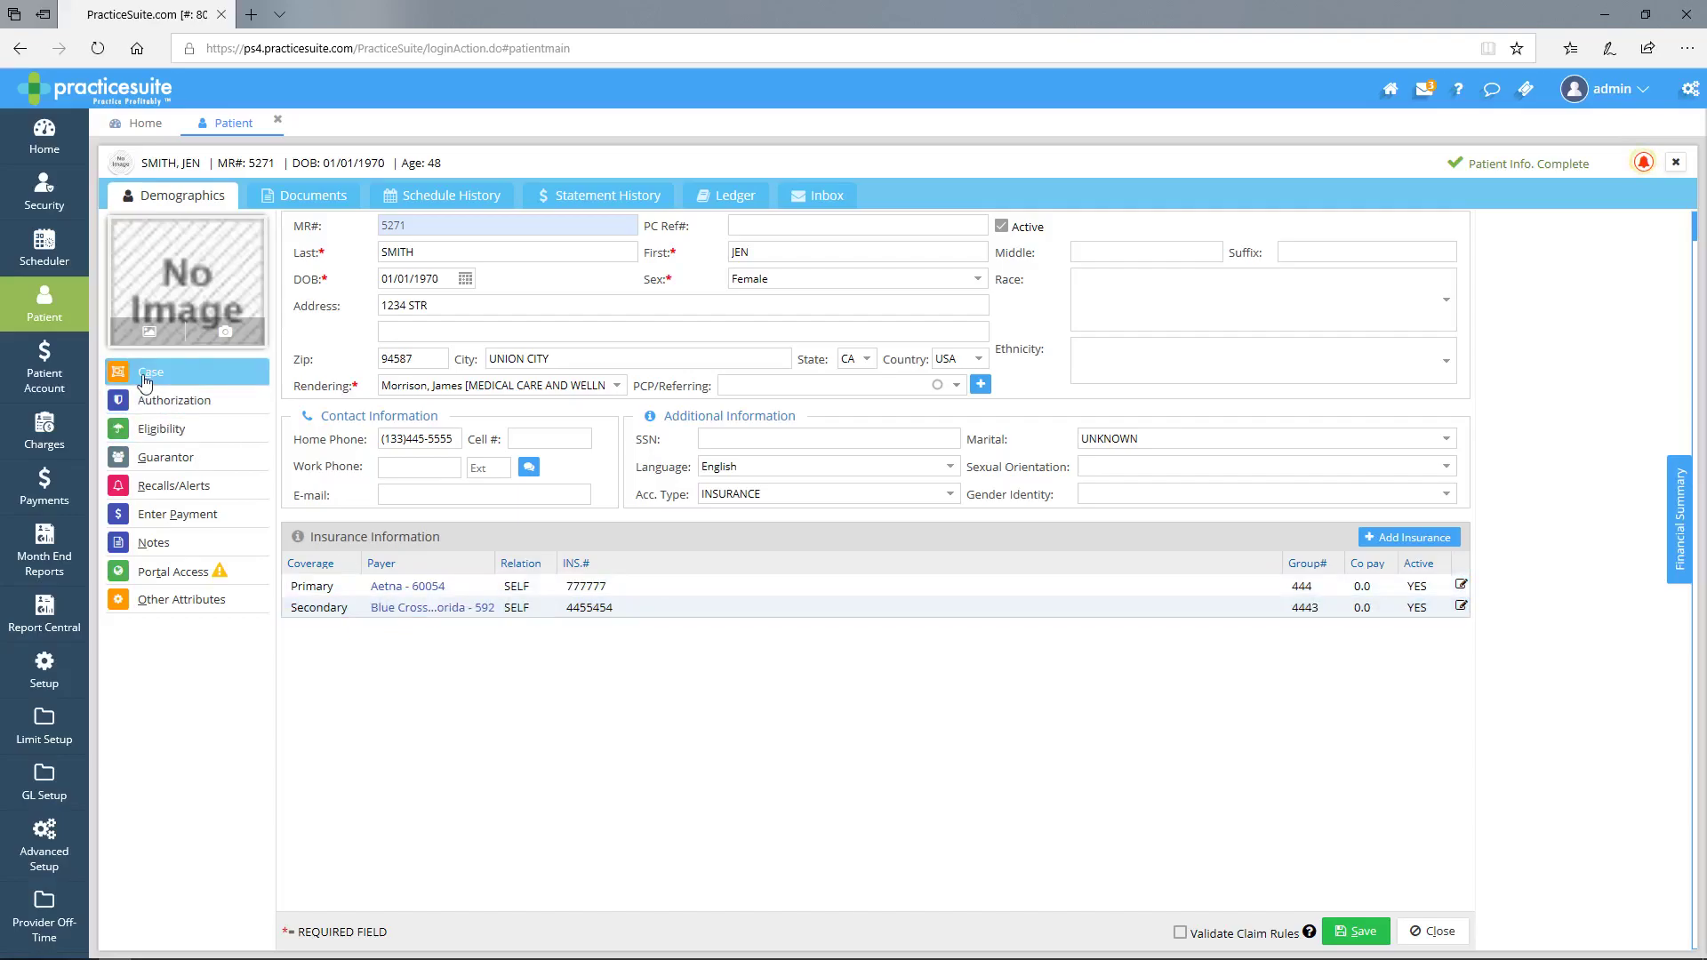
left_click(145, 377)
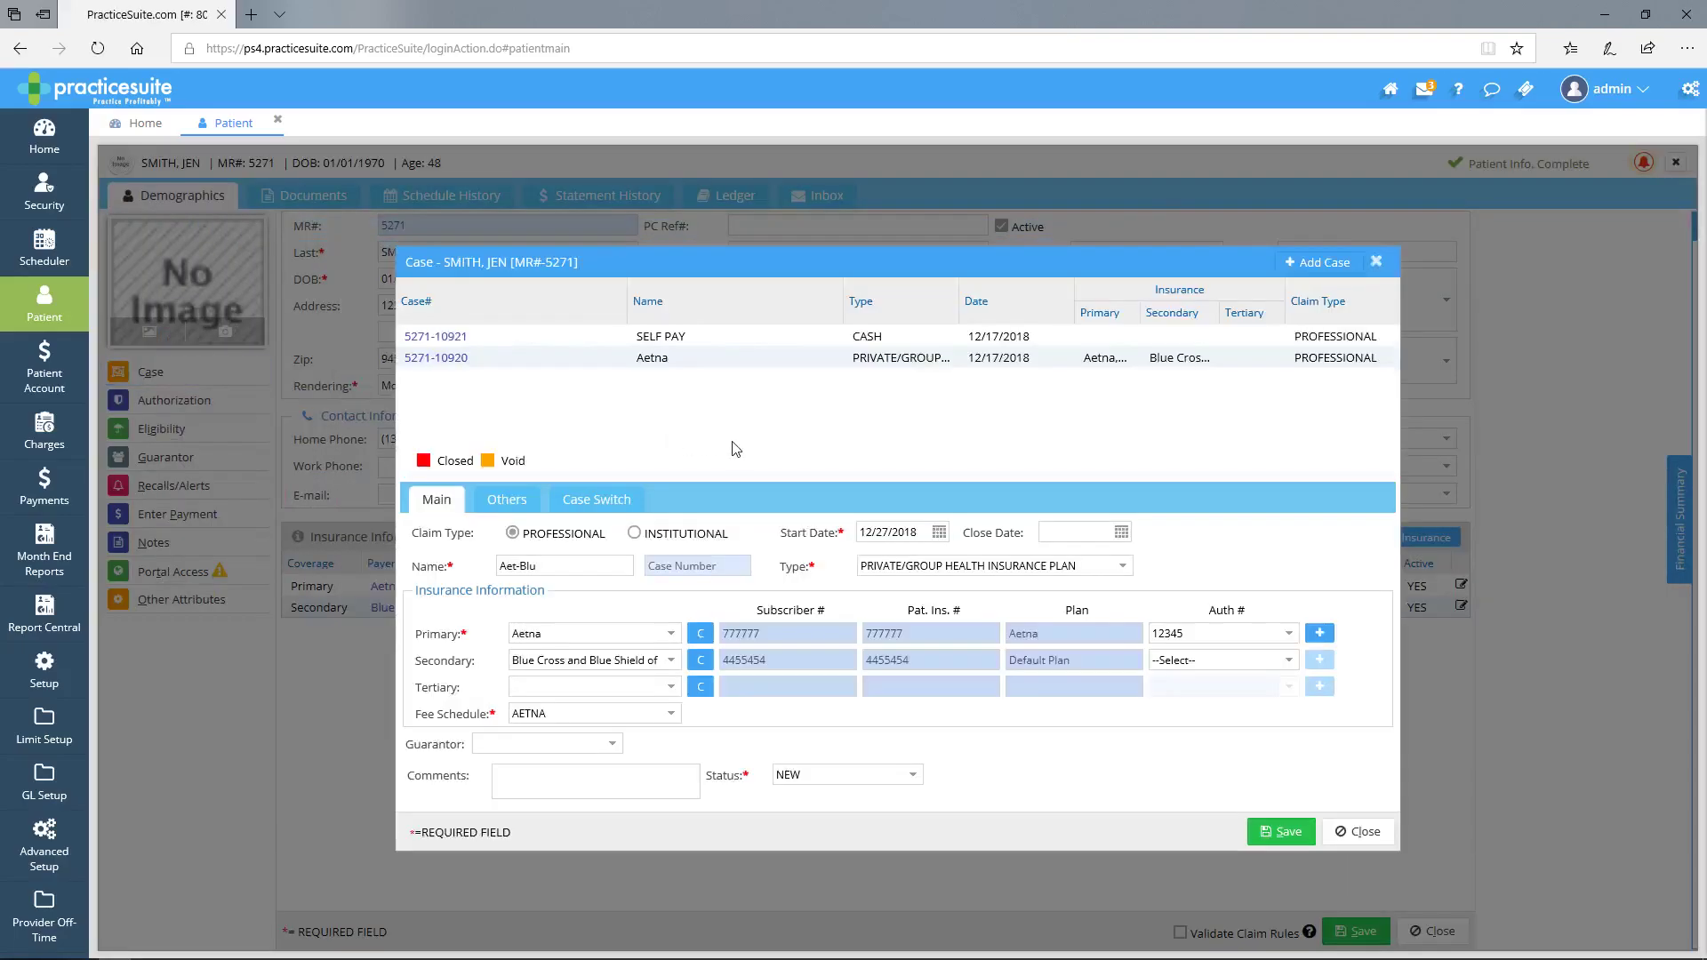
left_click(435, 364)
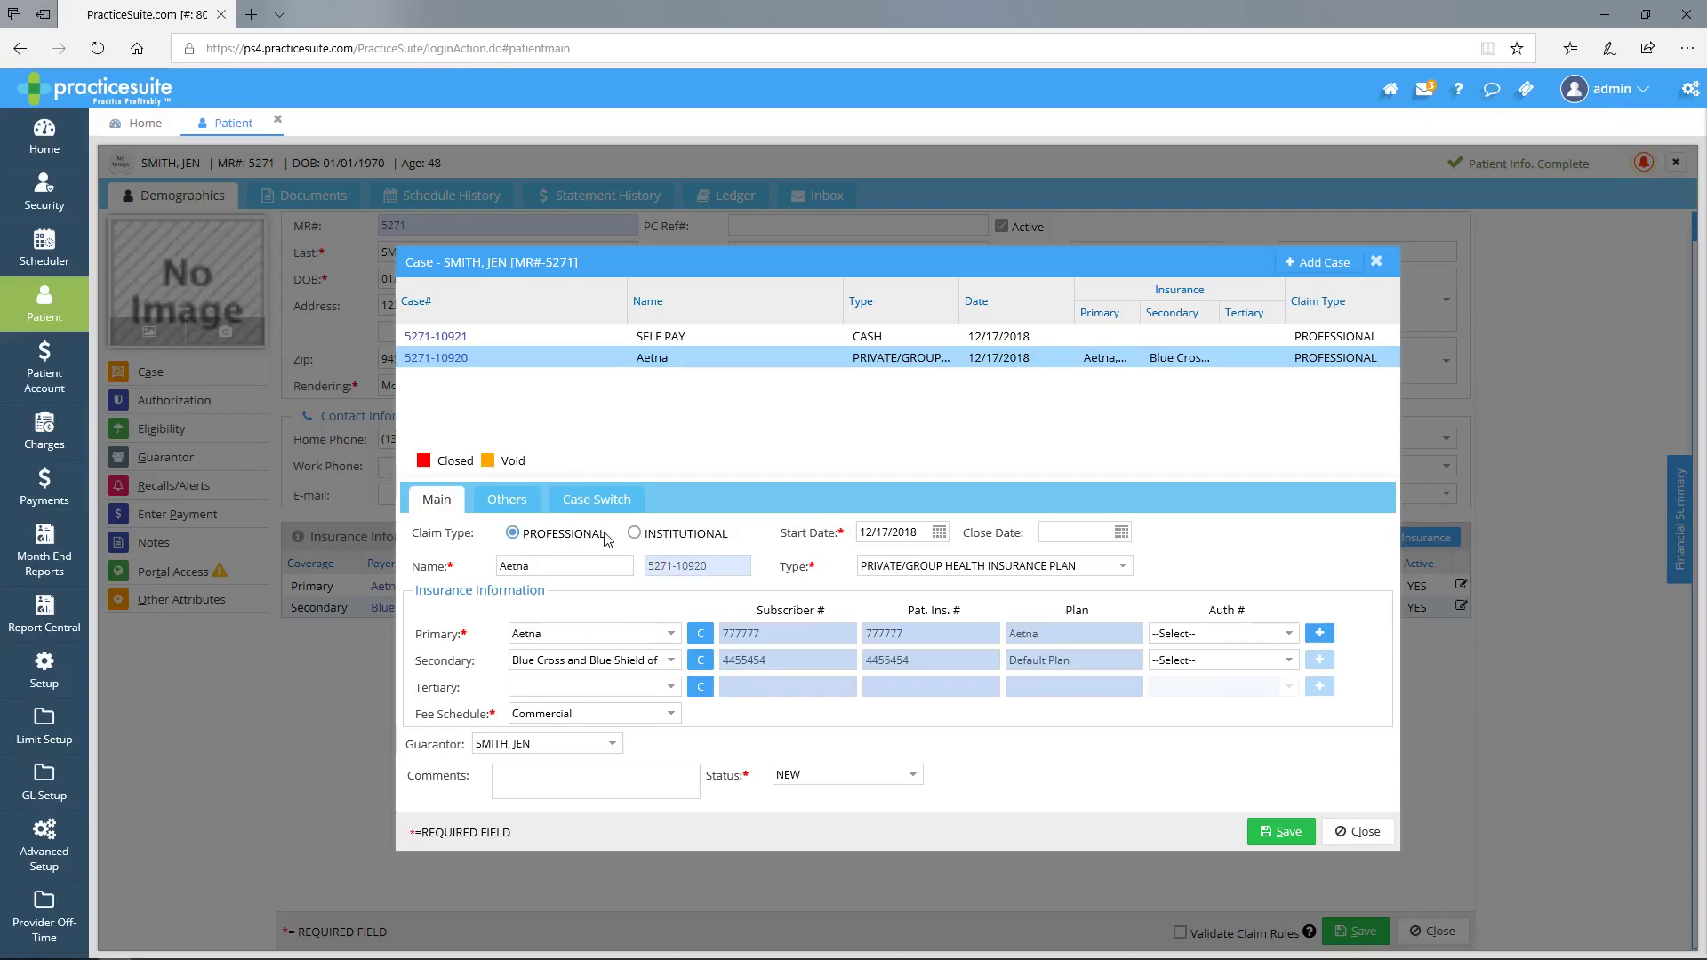
left_click(1349, 834)
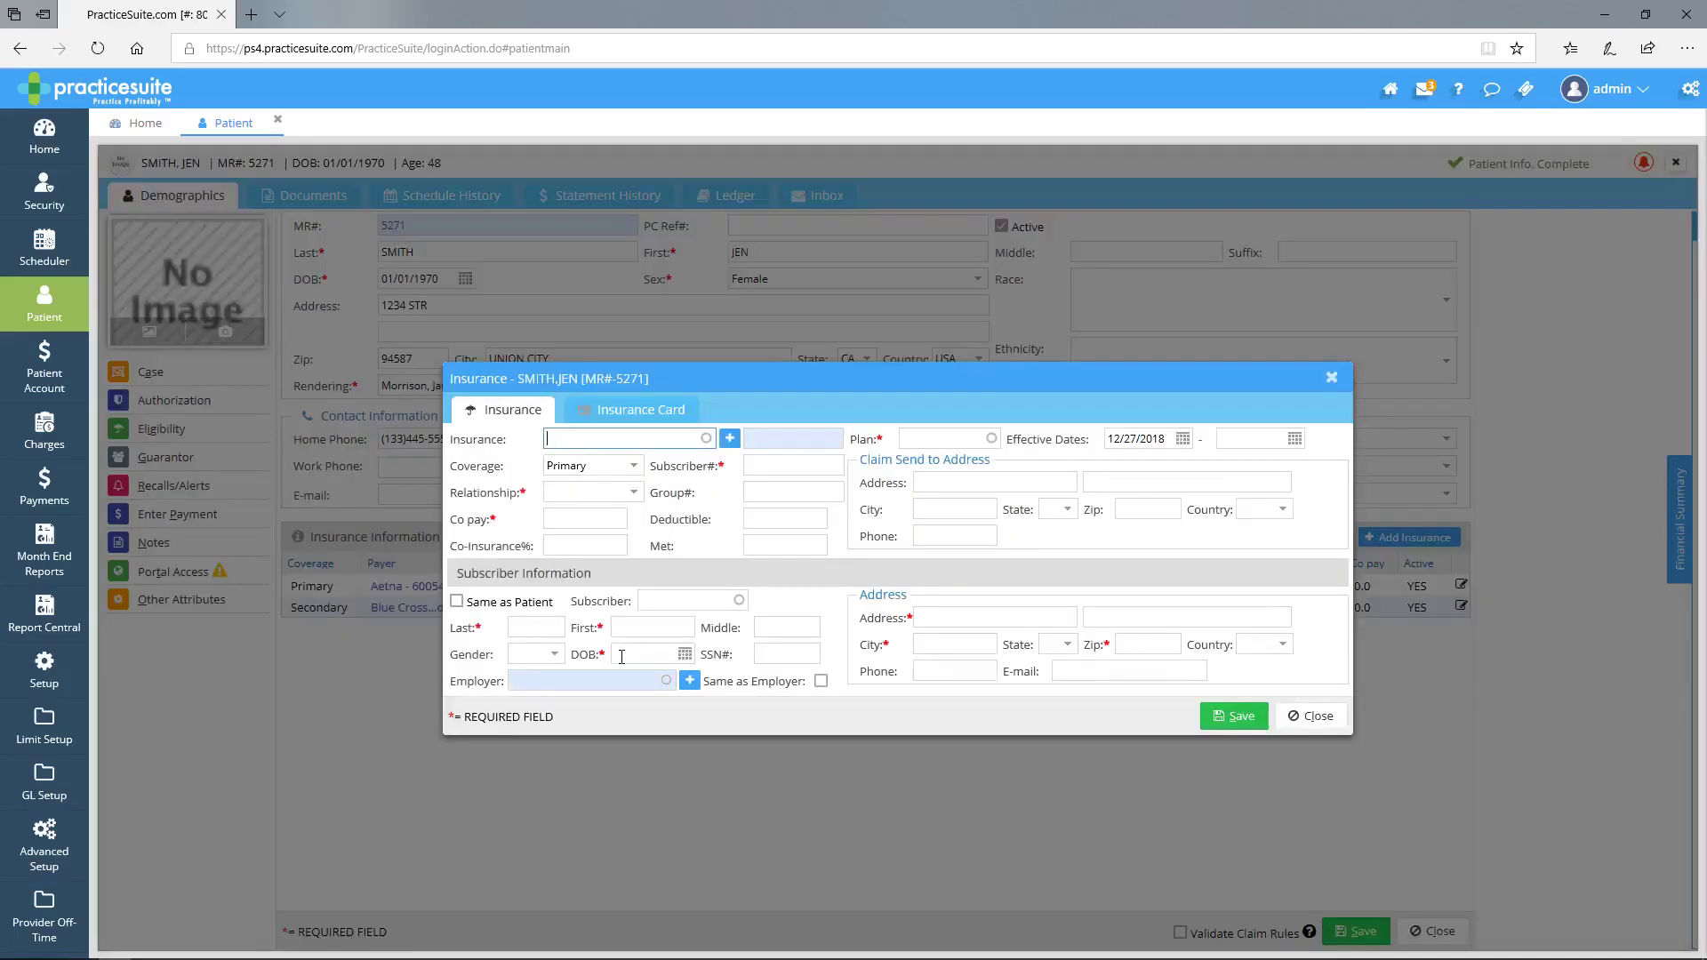
- Select Aetna - Institutional claims UB as the insurance and enter the patient's subscriber number
type("AETNA")
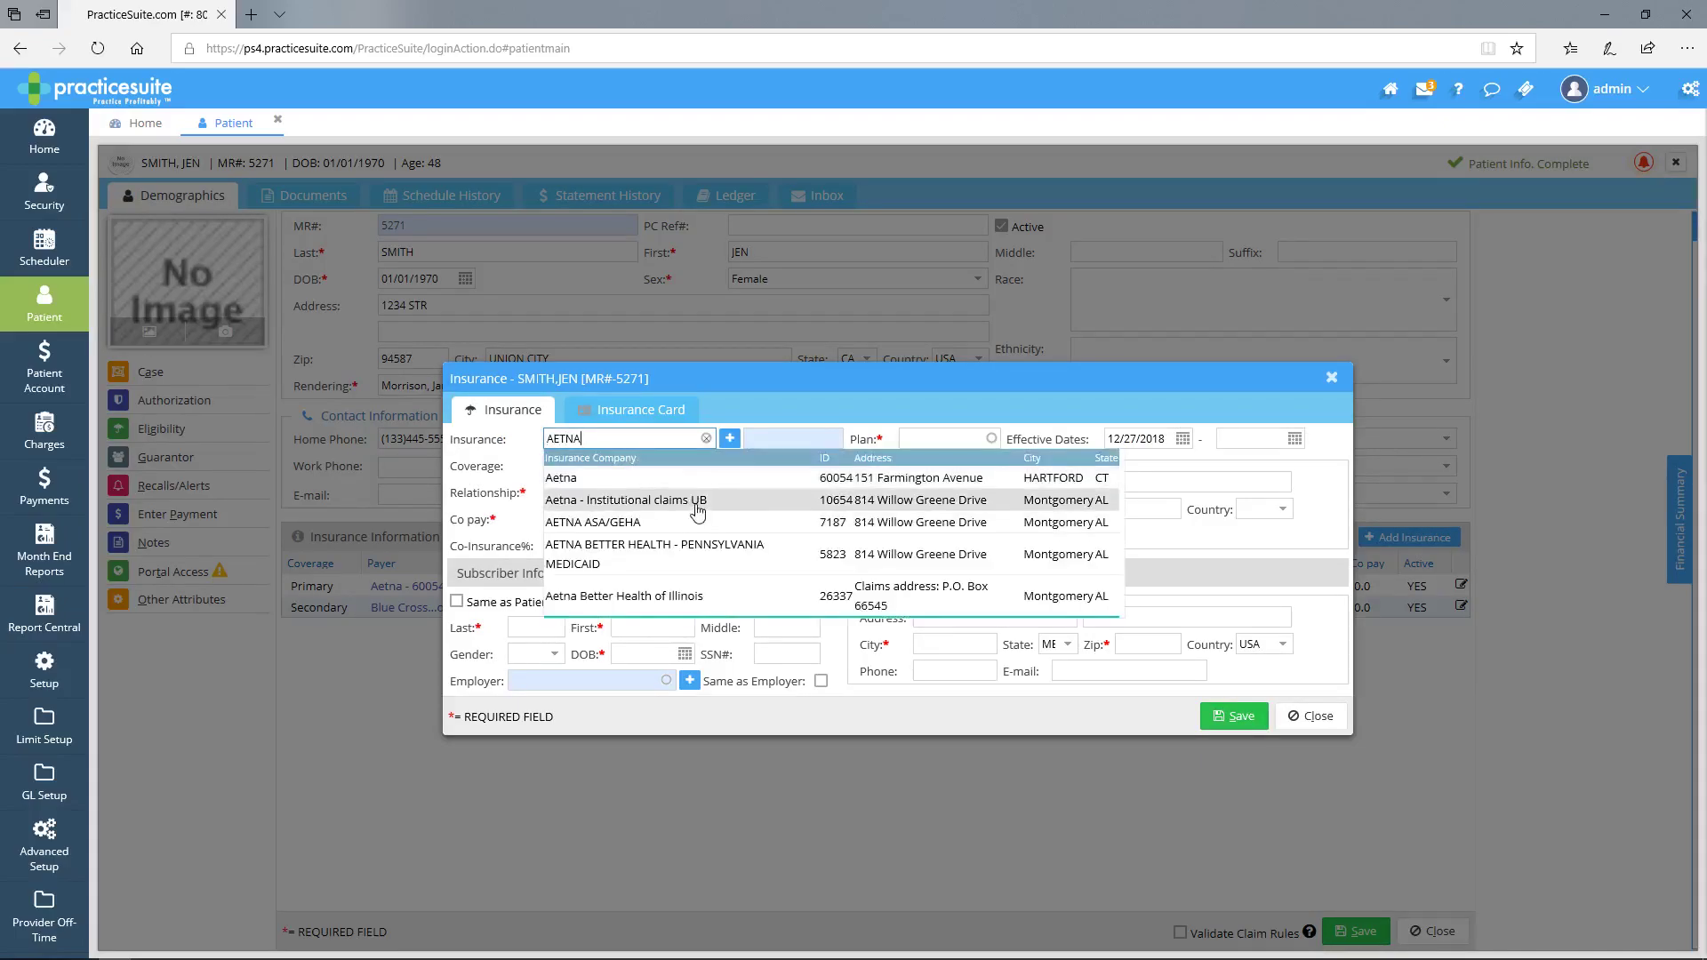
left_click(698, 511)
left_click(768, 466)
type("A")
key("BackSpace")
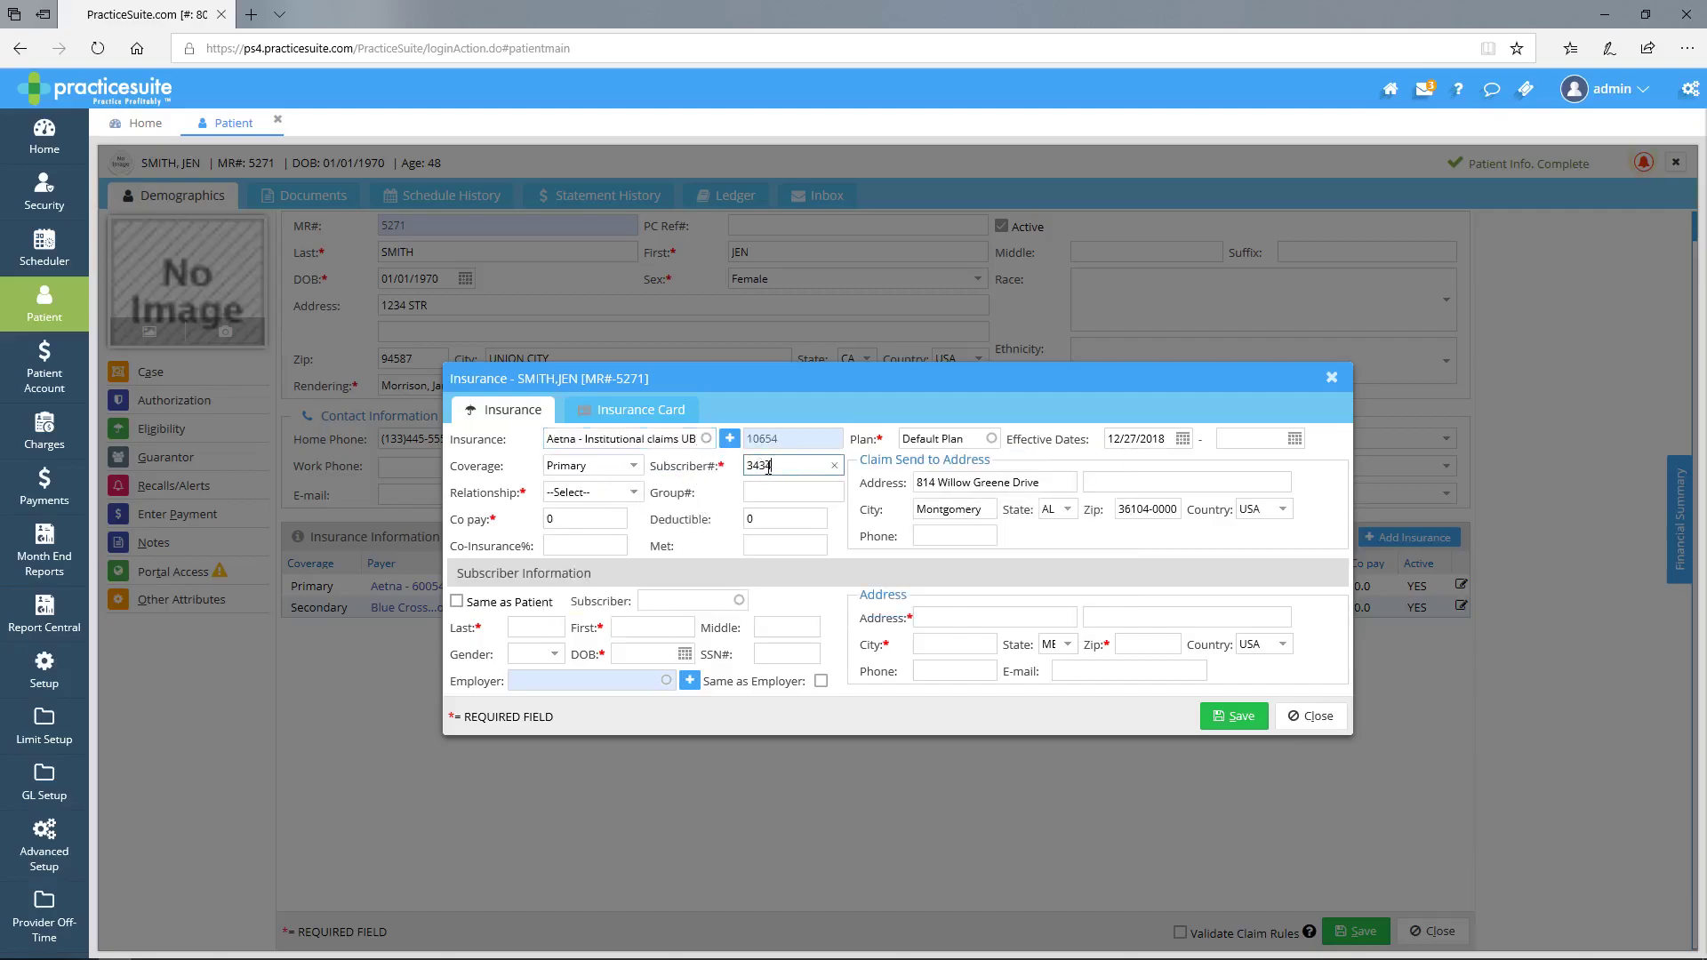
- Set subscriber relationship to SELF, effective date 12/01/2018, and save the policy
key("Tab")
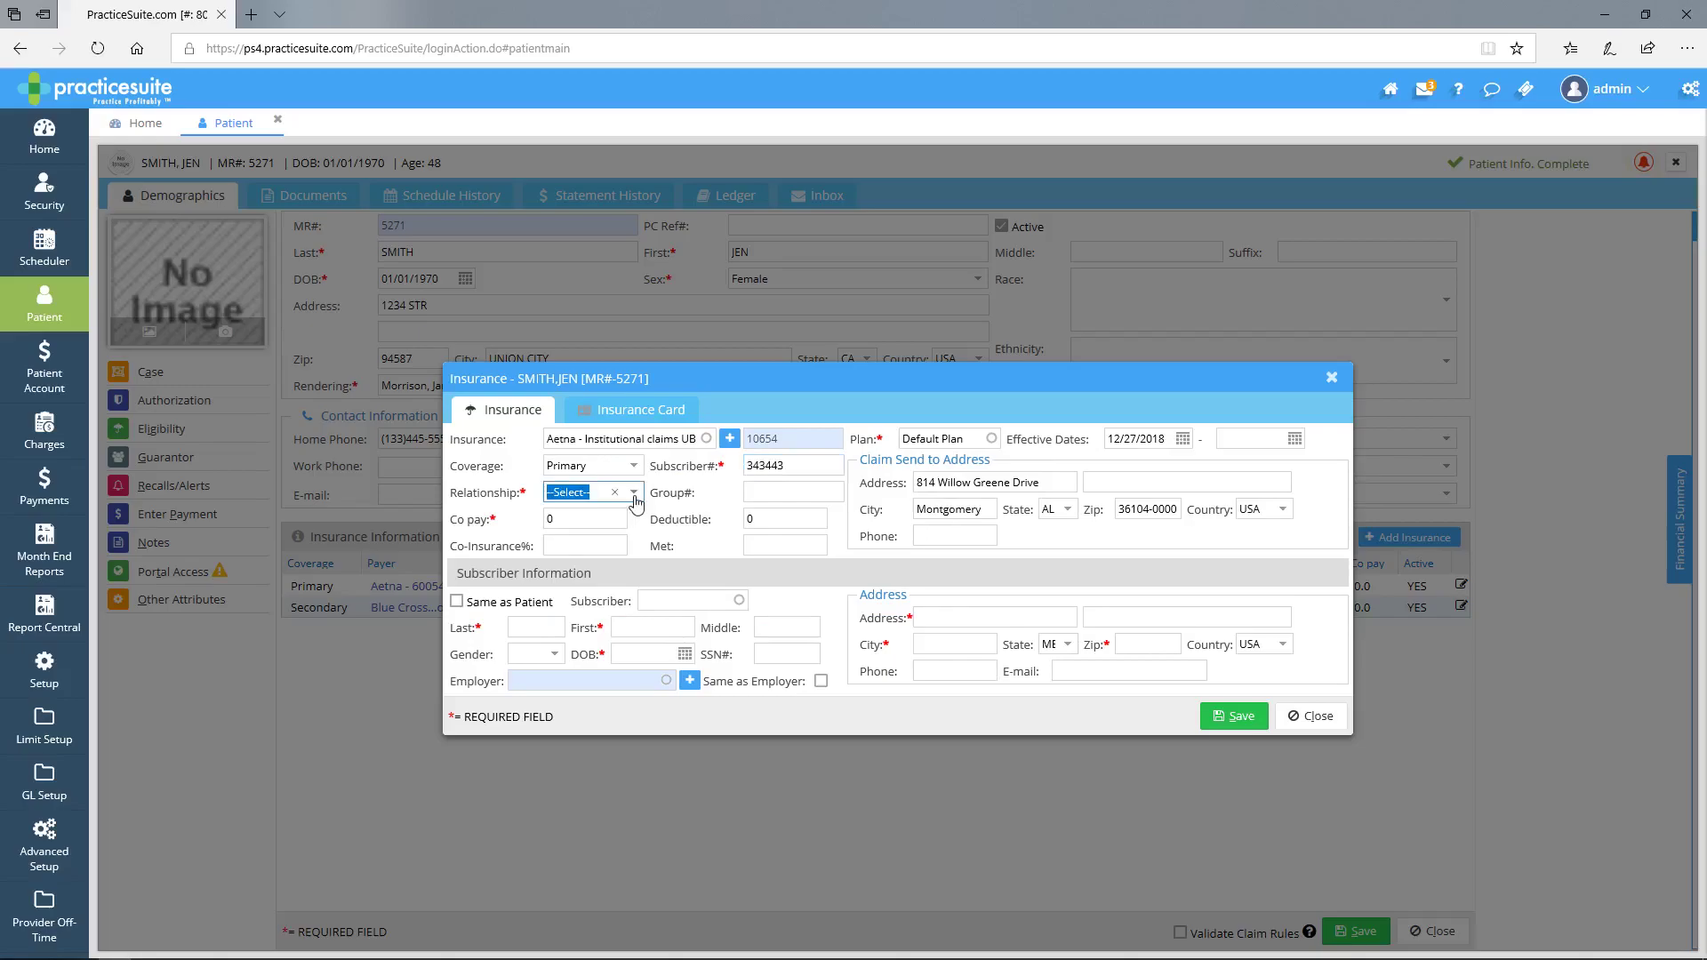
left_click(634, 498)
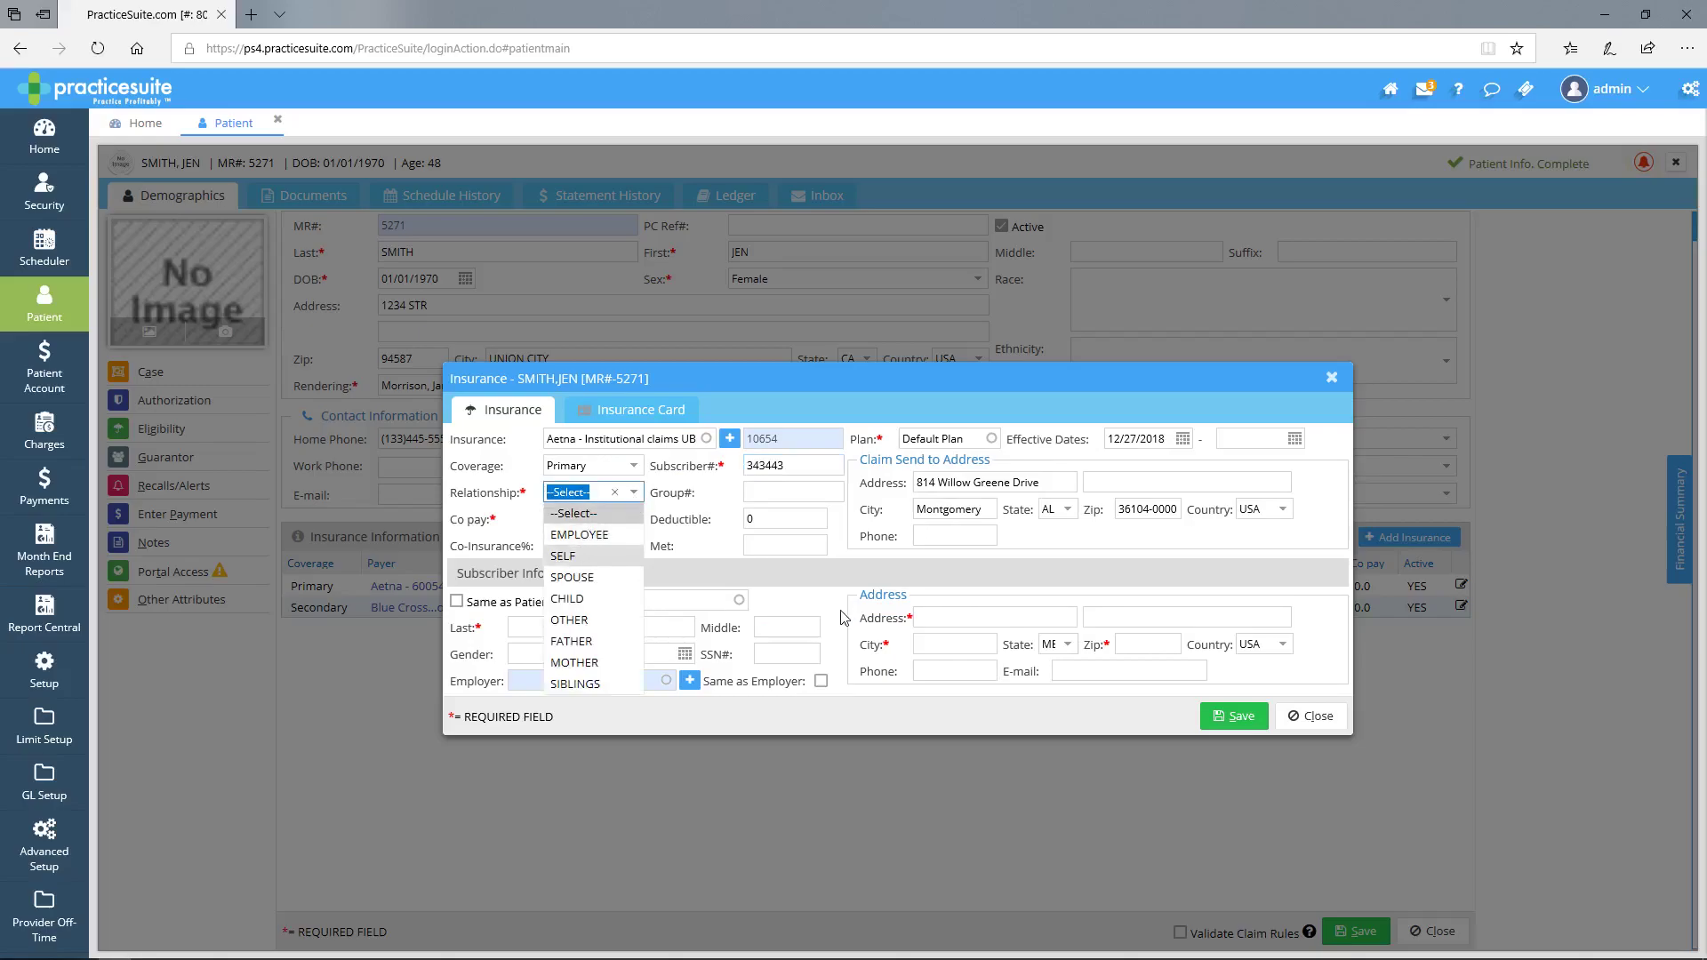
key("Return")
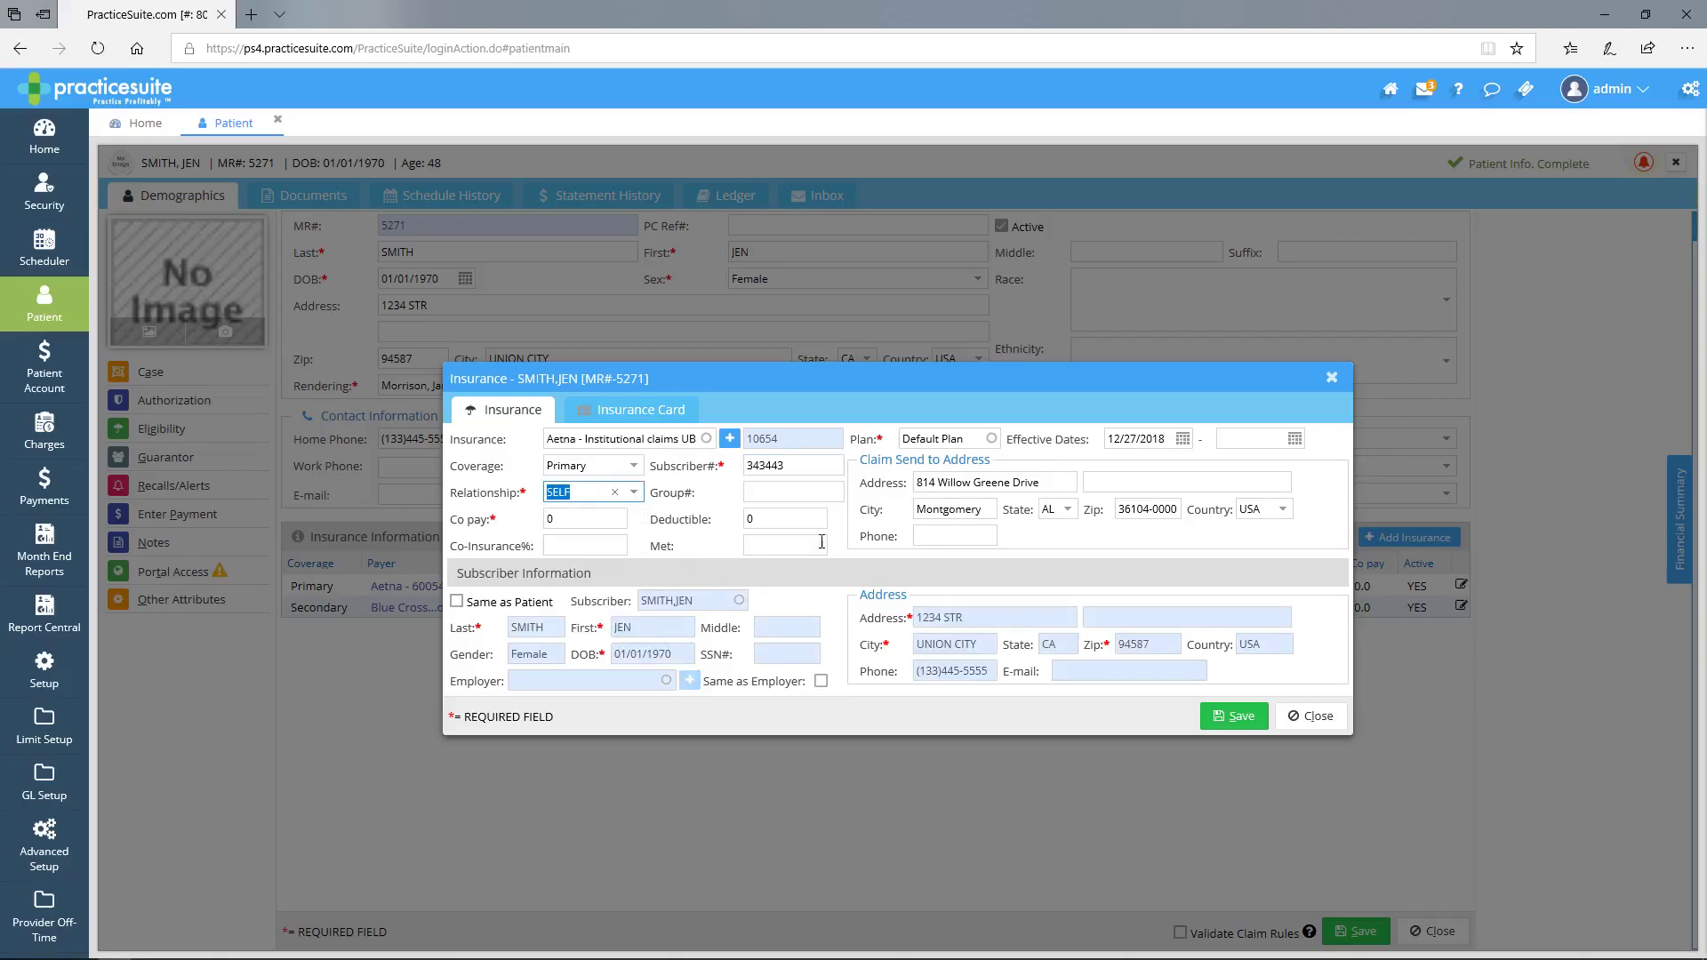
left_click(1182, 438)
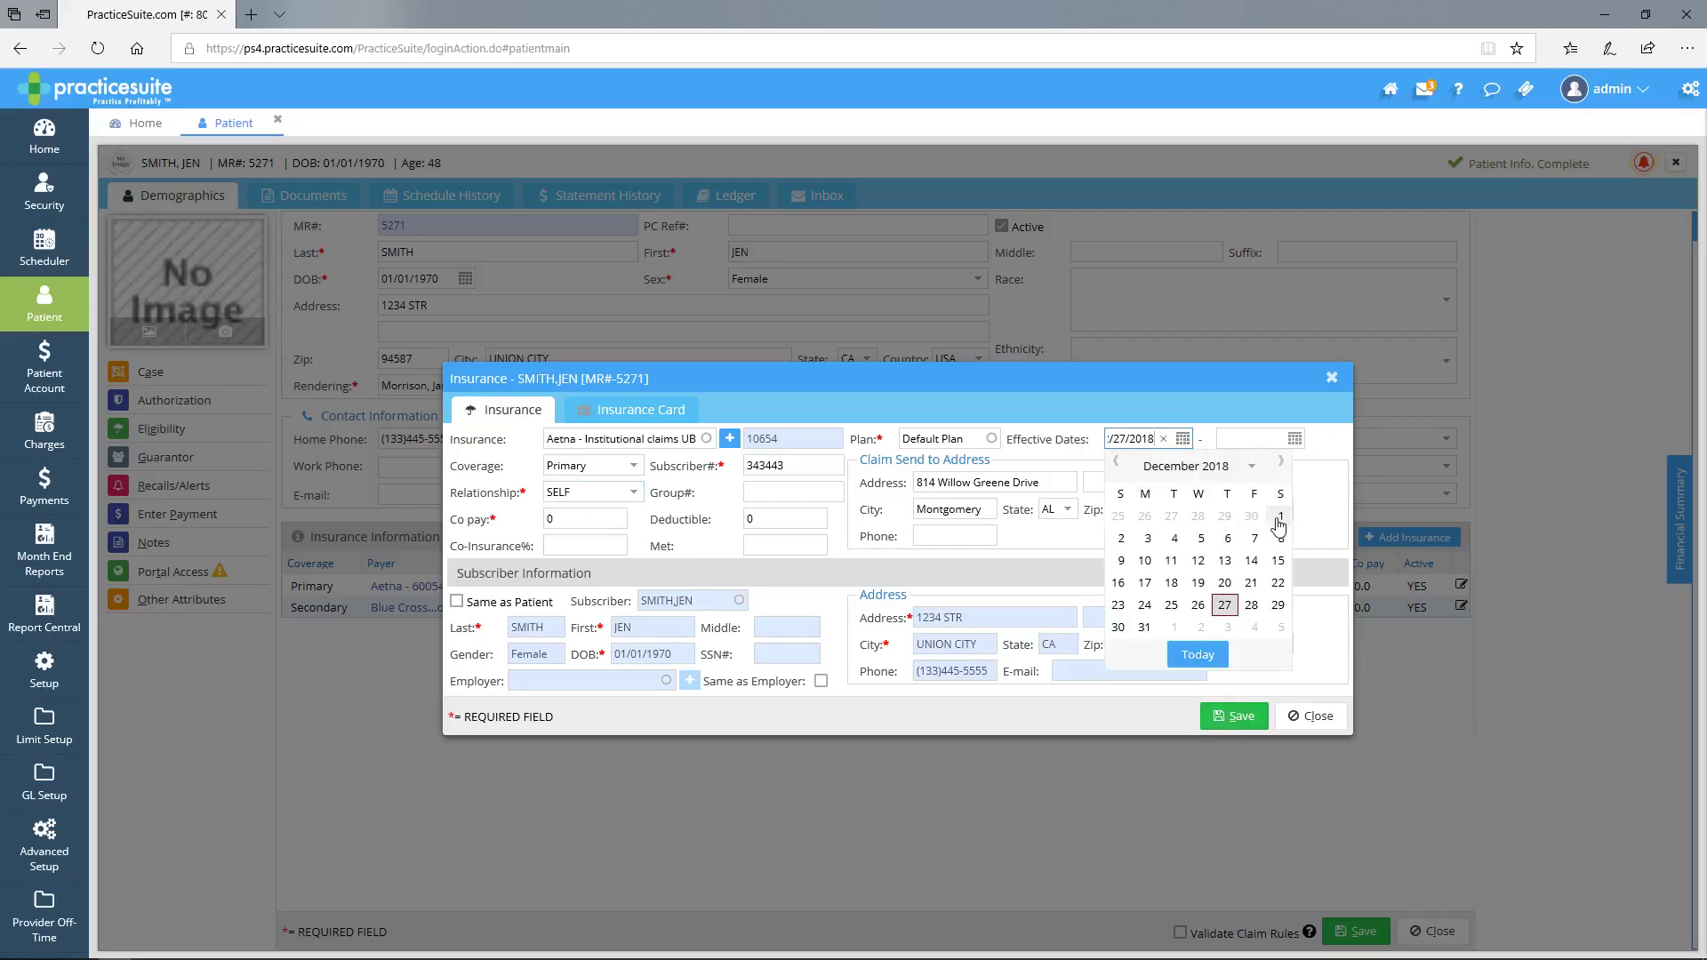
left_click(1281, 517)
left_click(1240, 718)
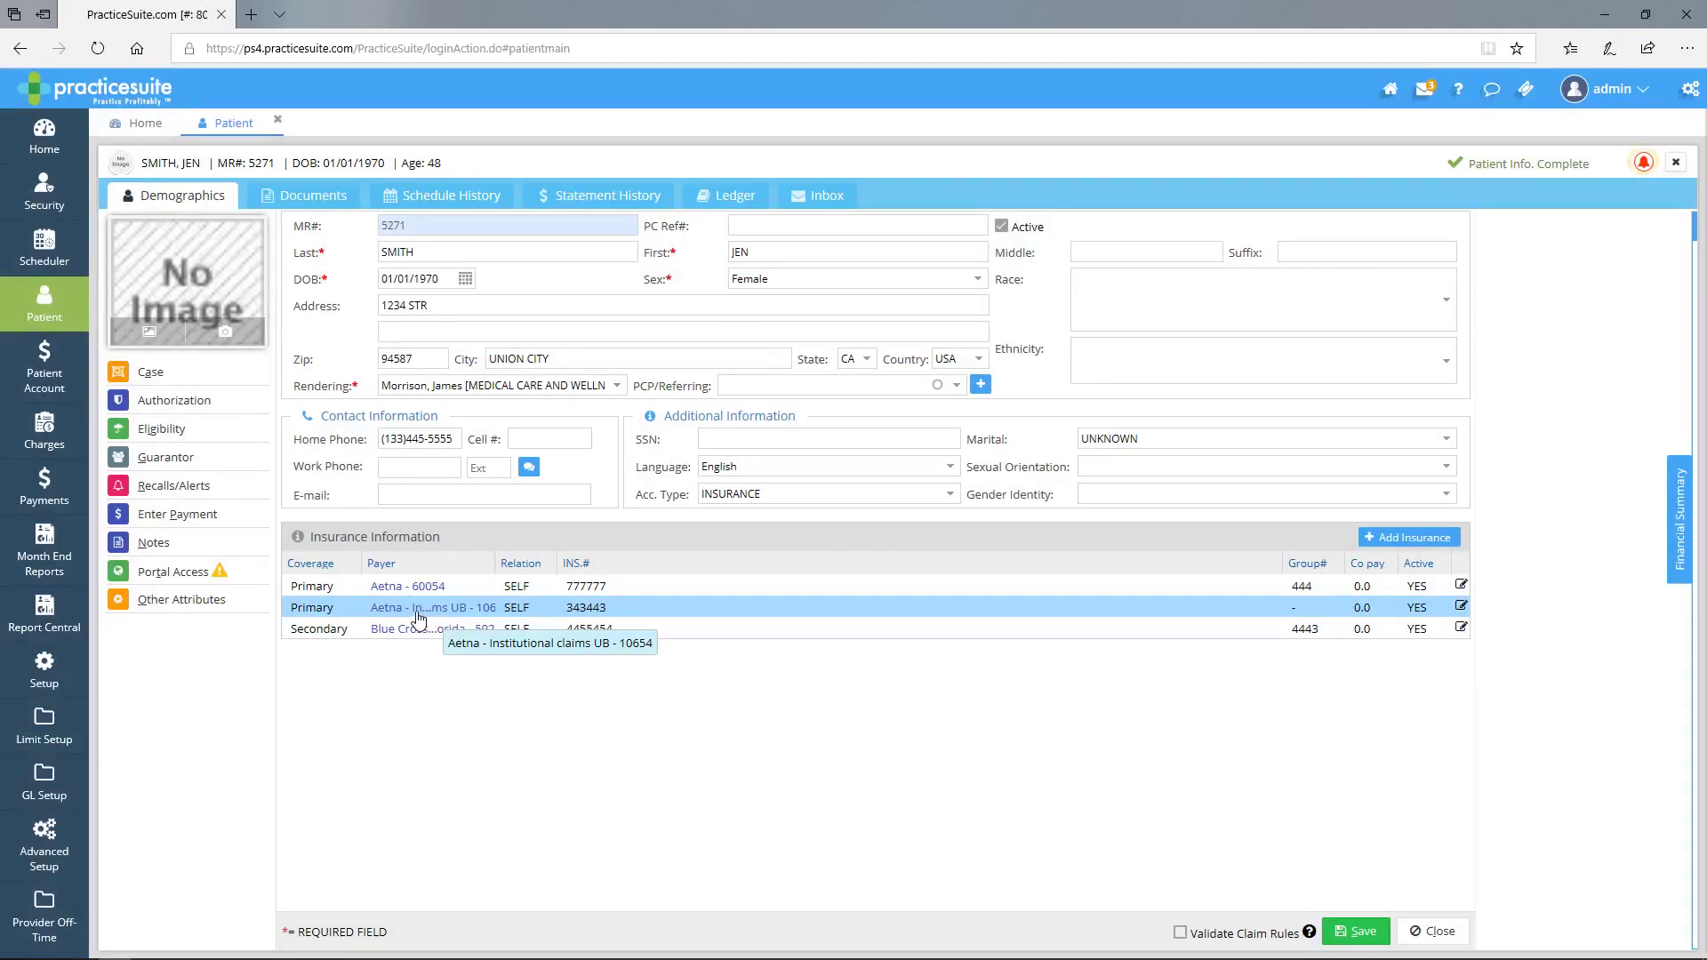
left_click(721, 595)
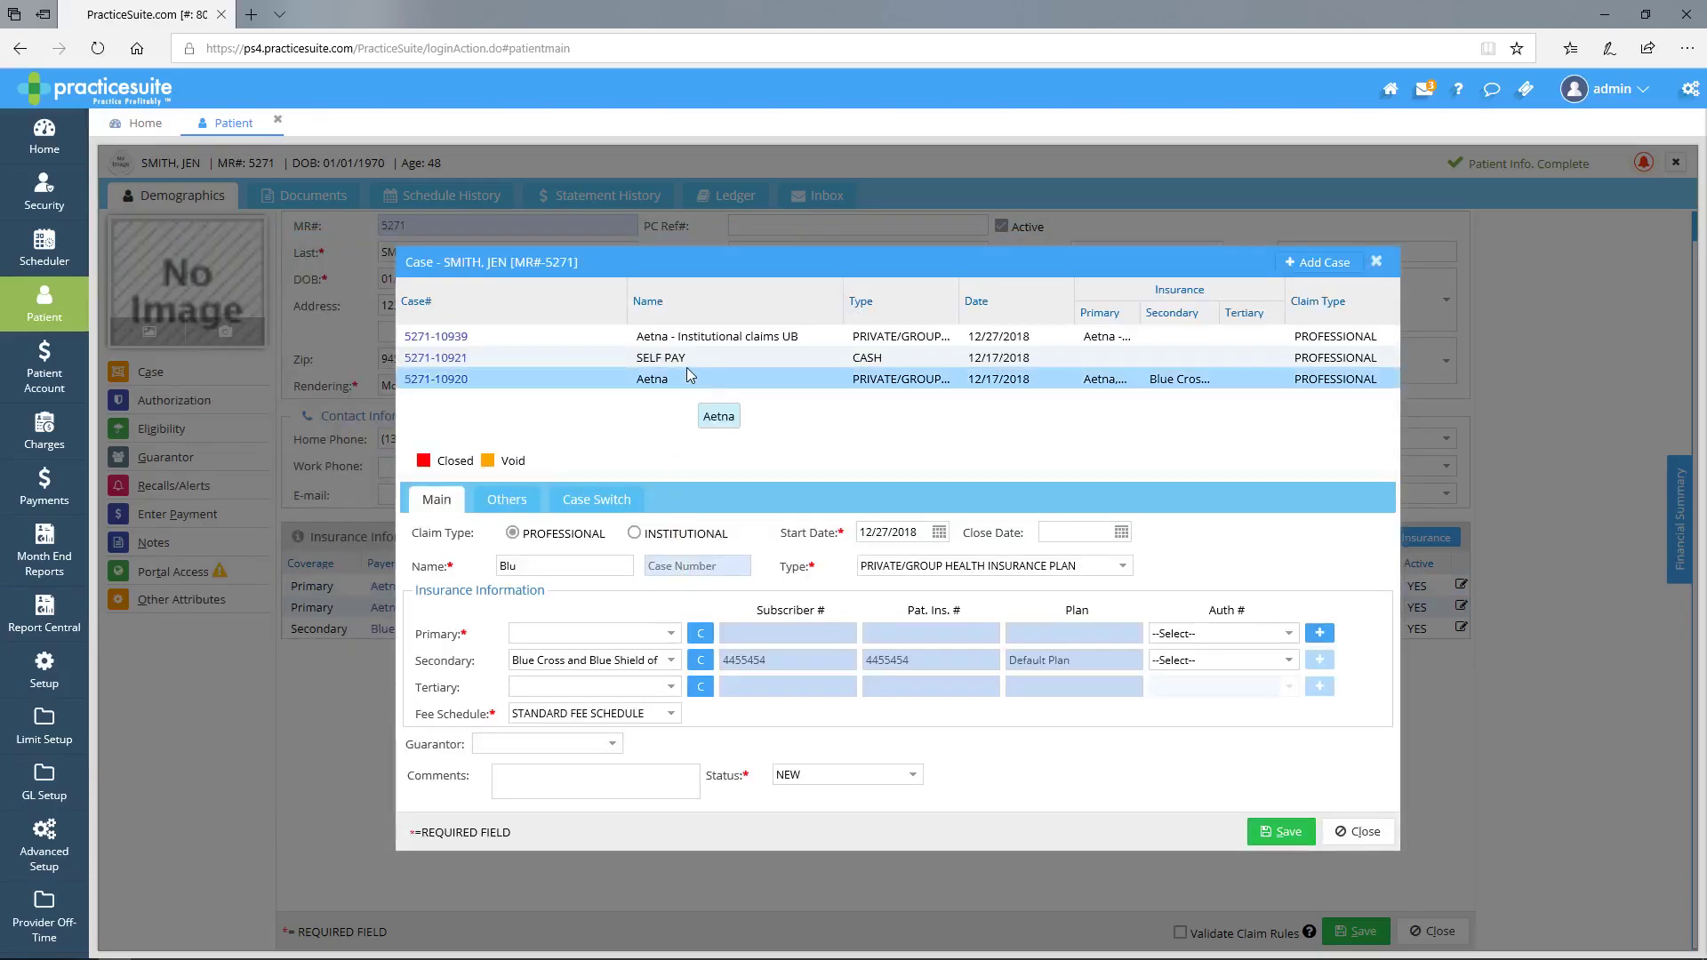
left_click(445, 342)
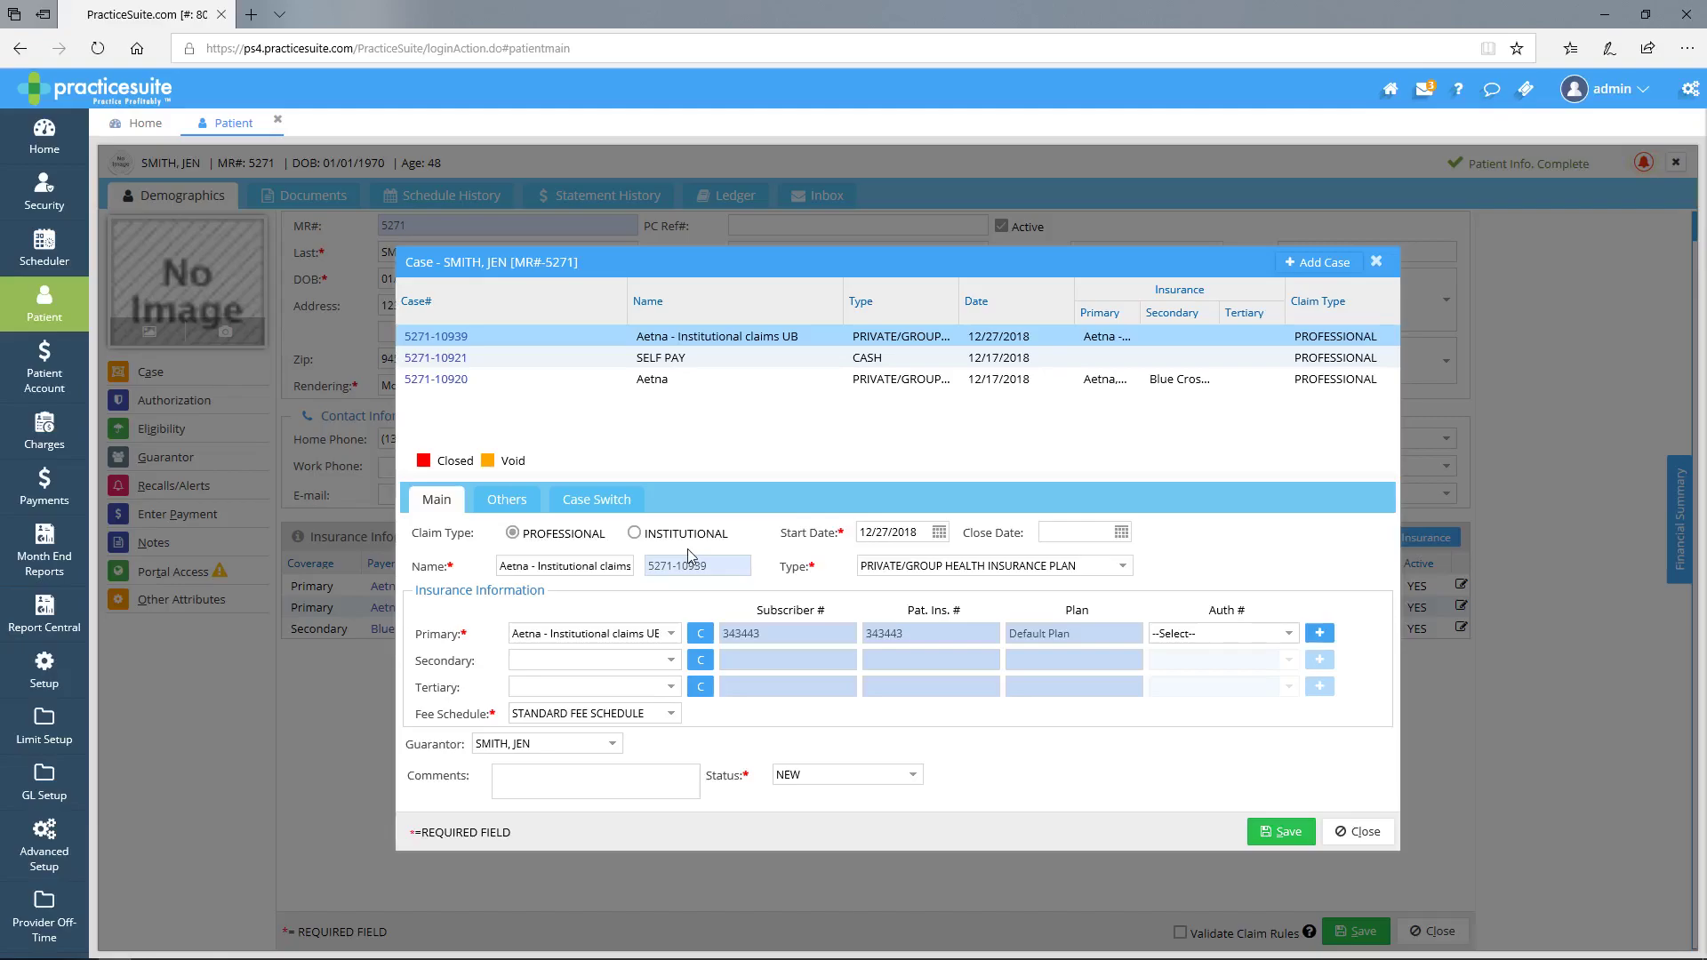
left_click(635, 534)
left_click(1285, 833)
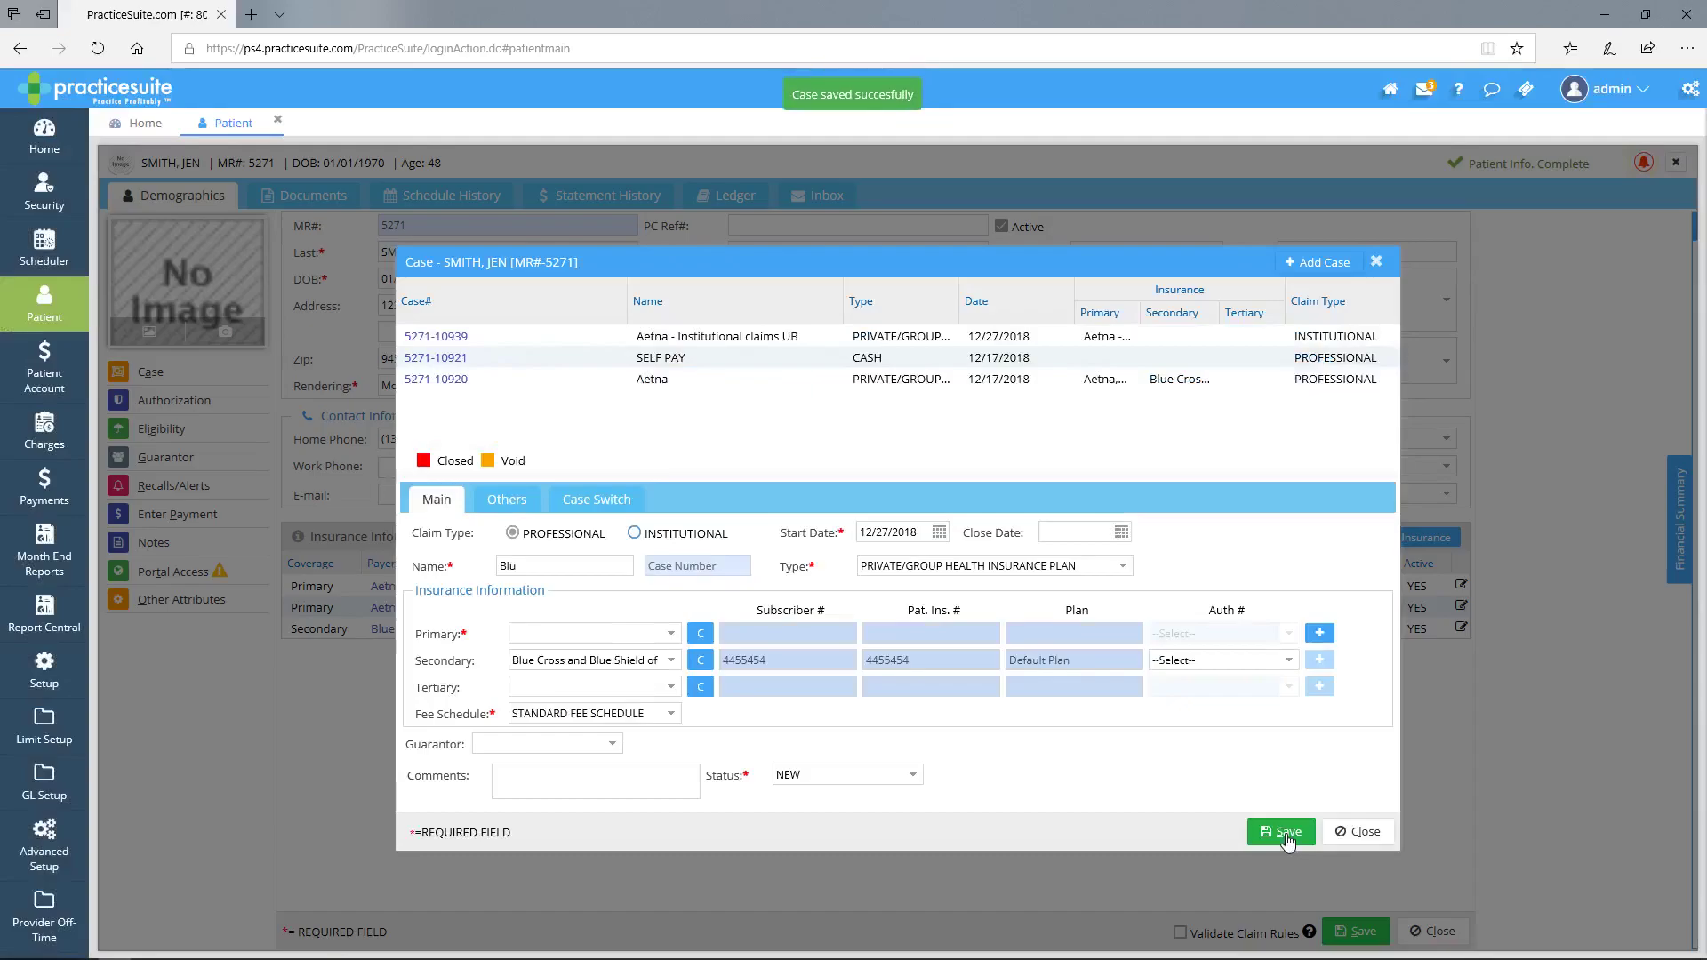
left_click(455, 345)
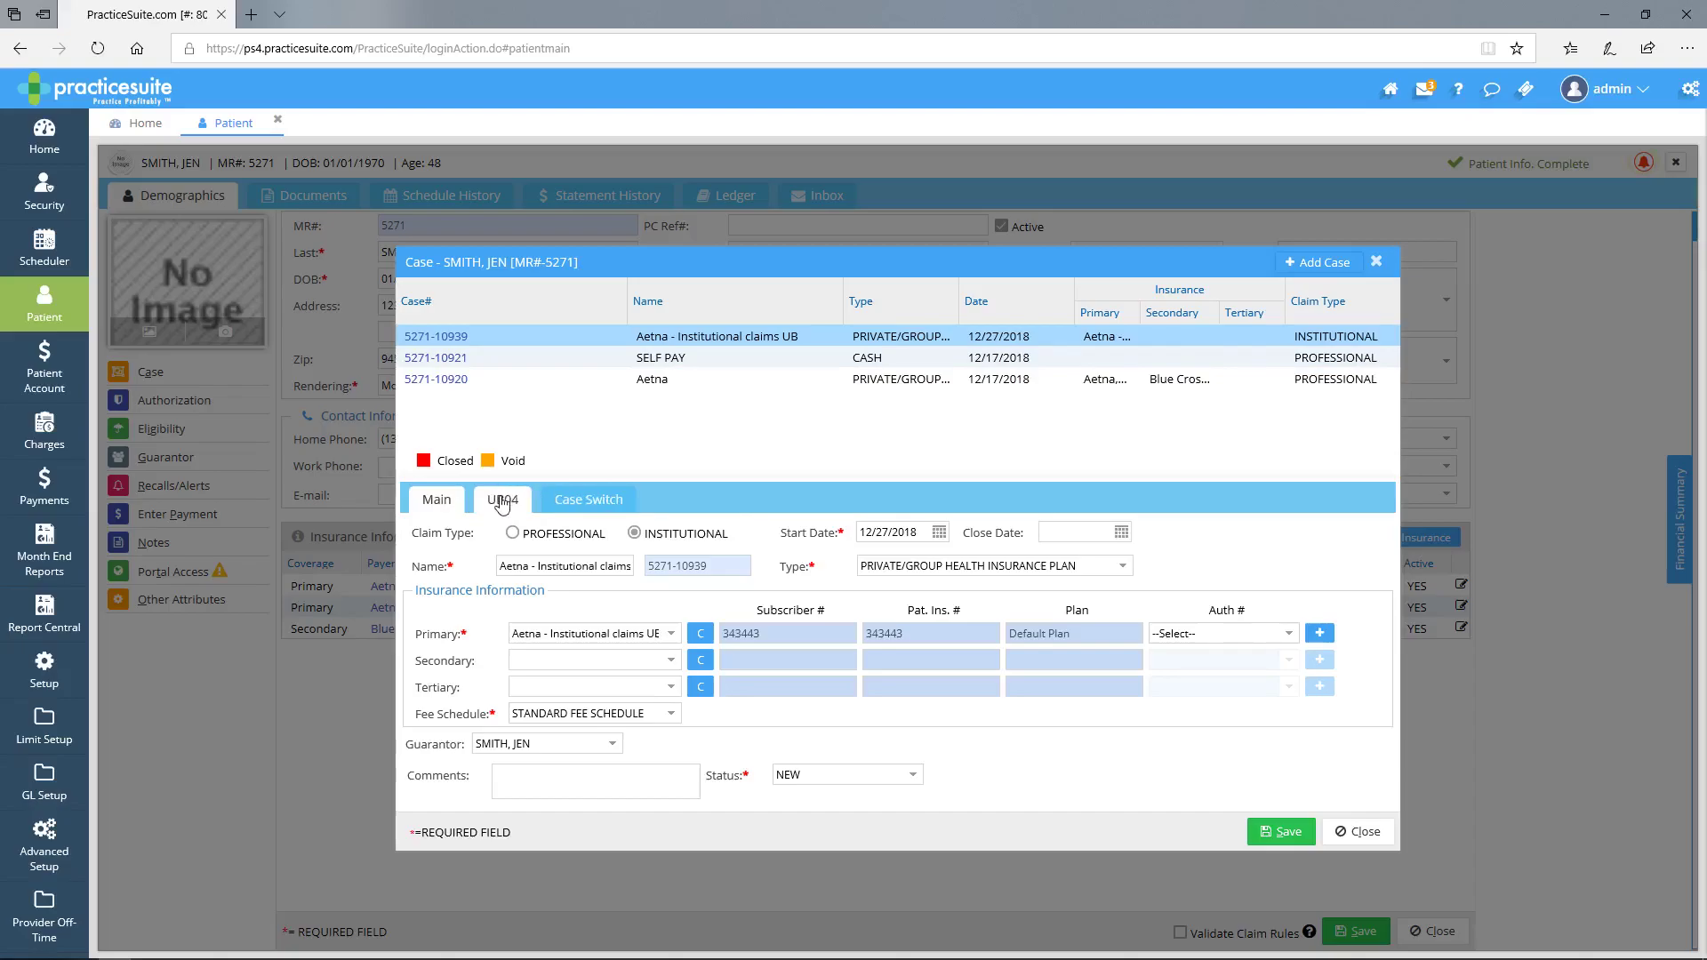
left_click(503, 504)
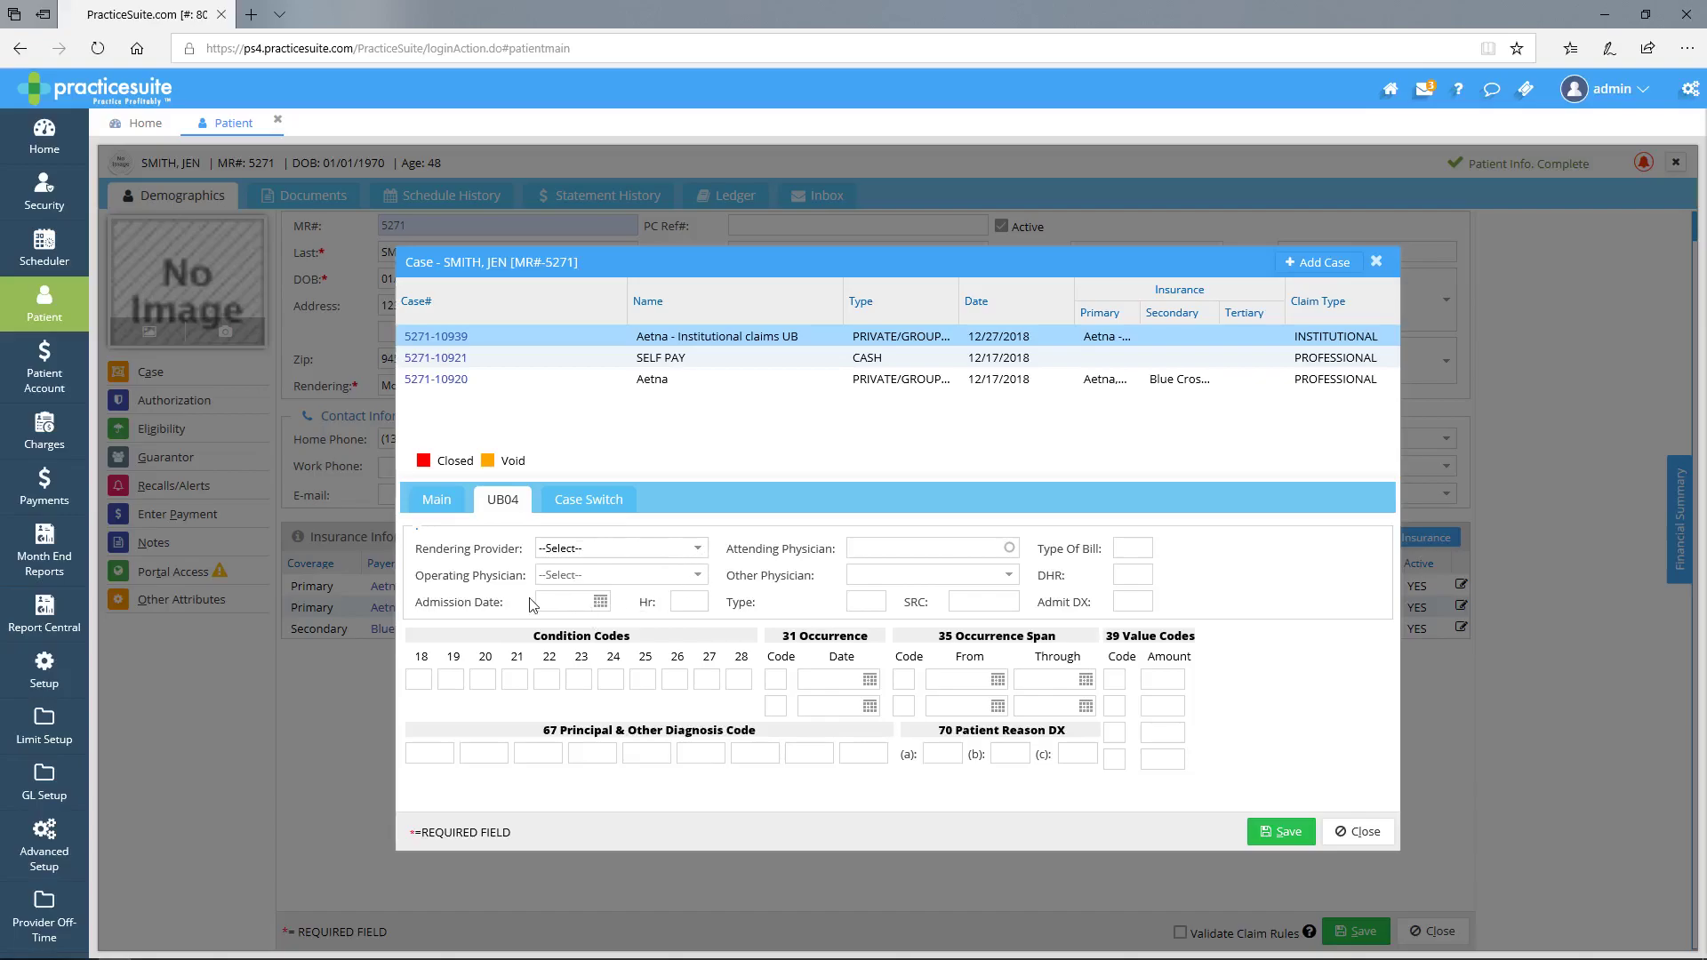
left_click(559, 601)
left_click(1142, 604)
left_click(1136, 550)
left_click(1277, 610)
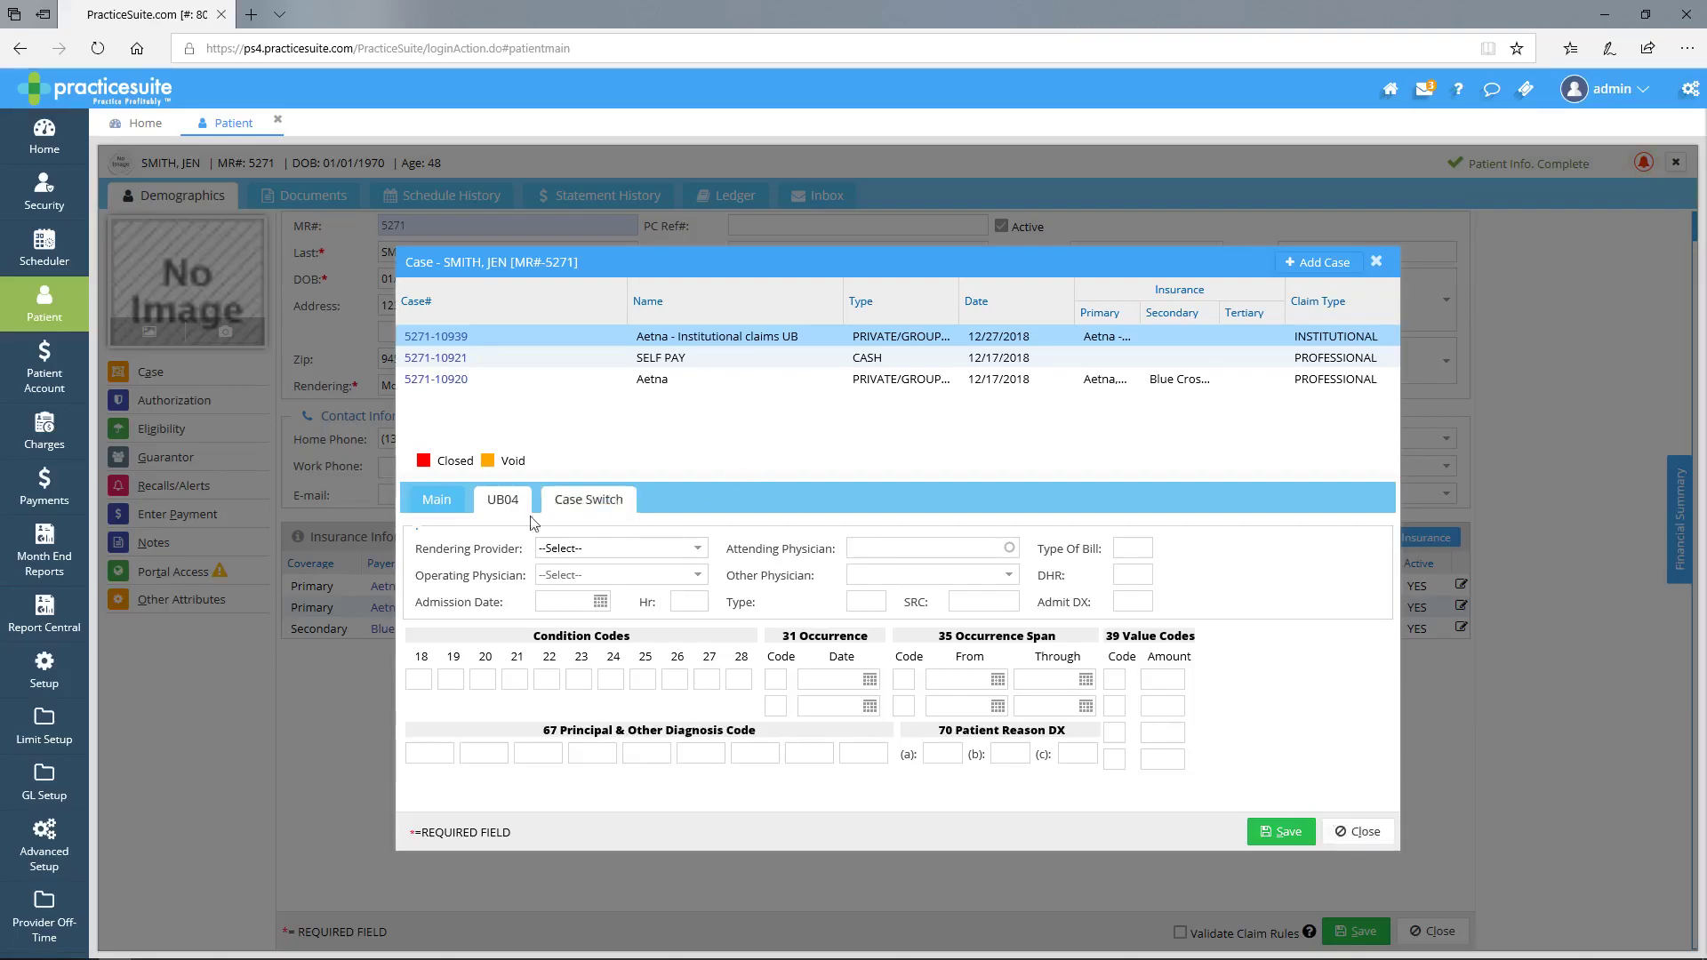
left_click(437, 501)
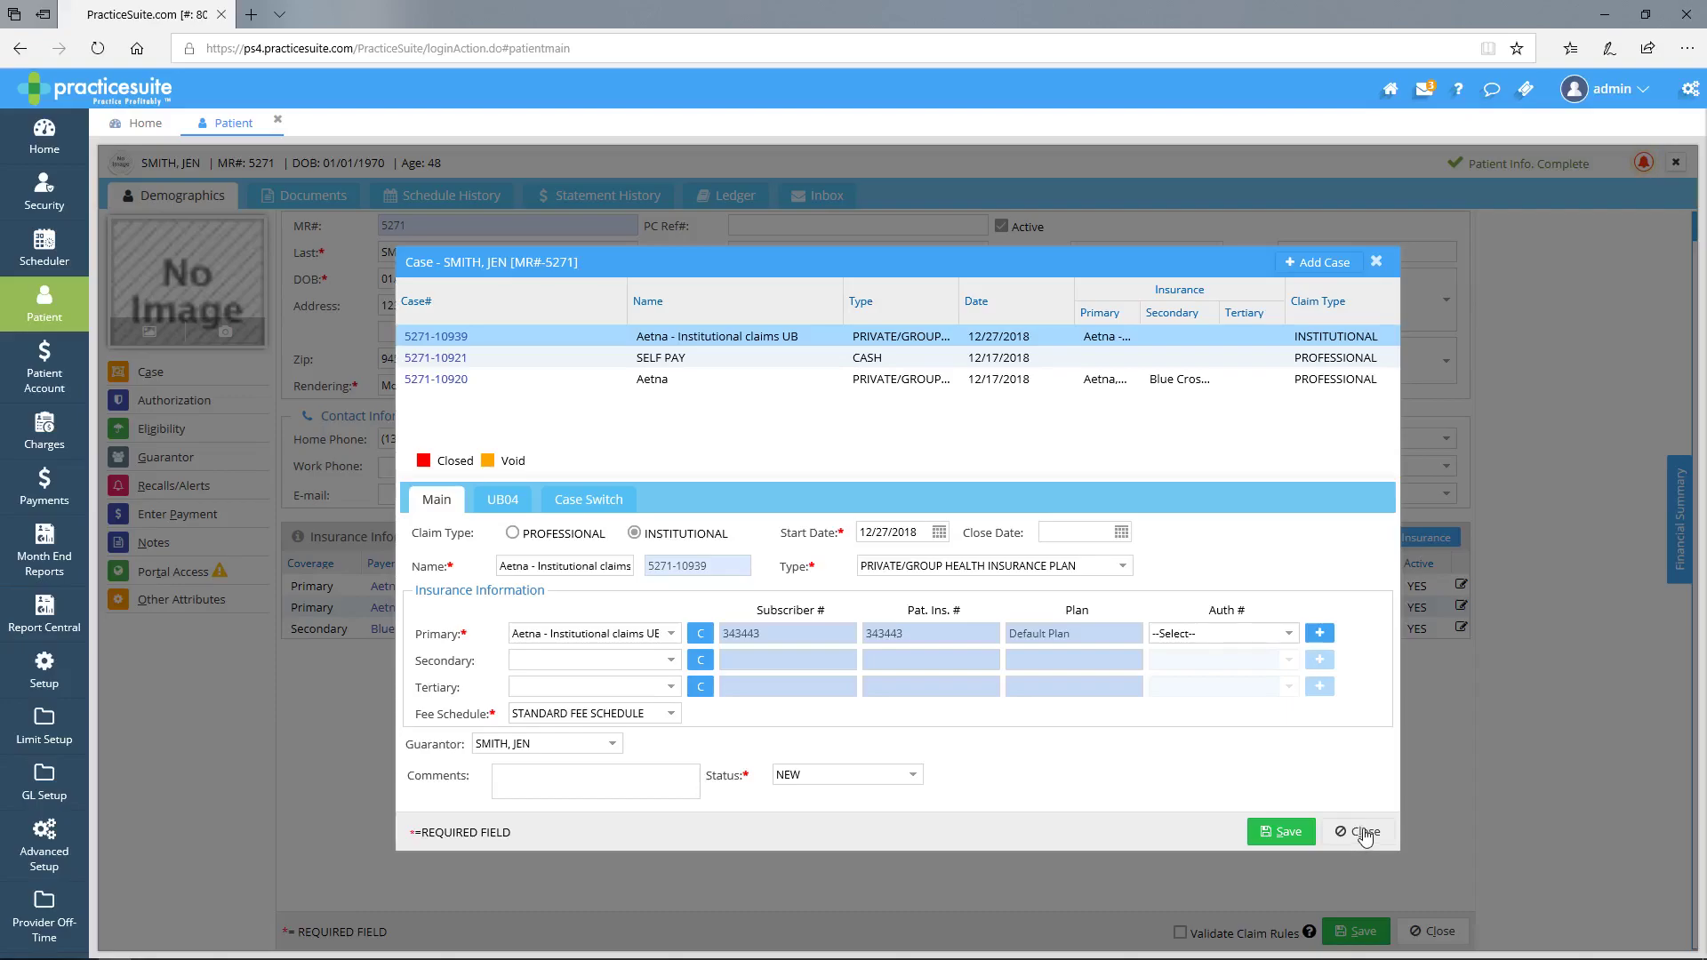
- Close the Case window and go to Setup > Practice for MEDICAL CARE AND WELLNESS INC
left_click(1365, 834)
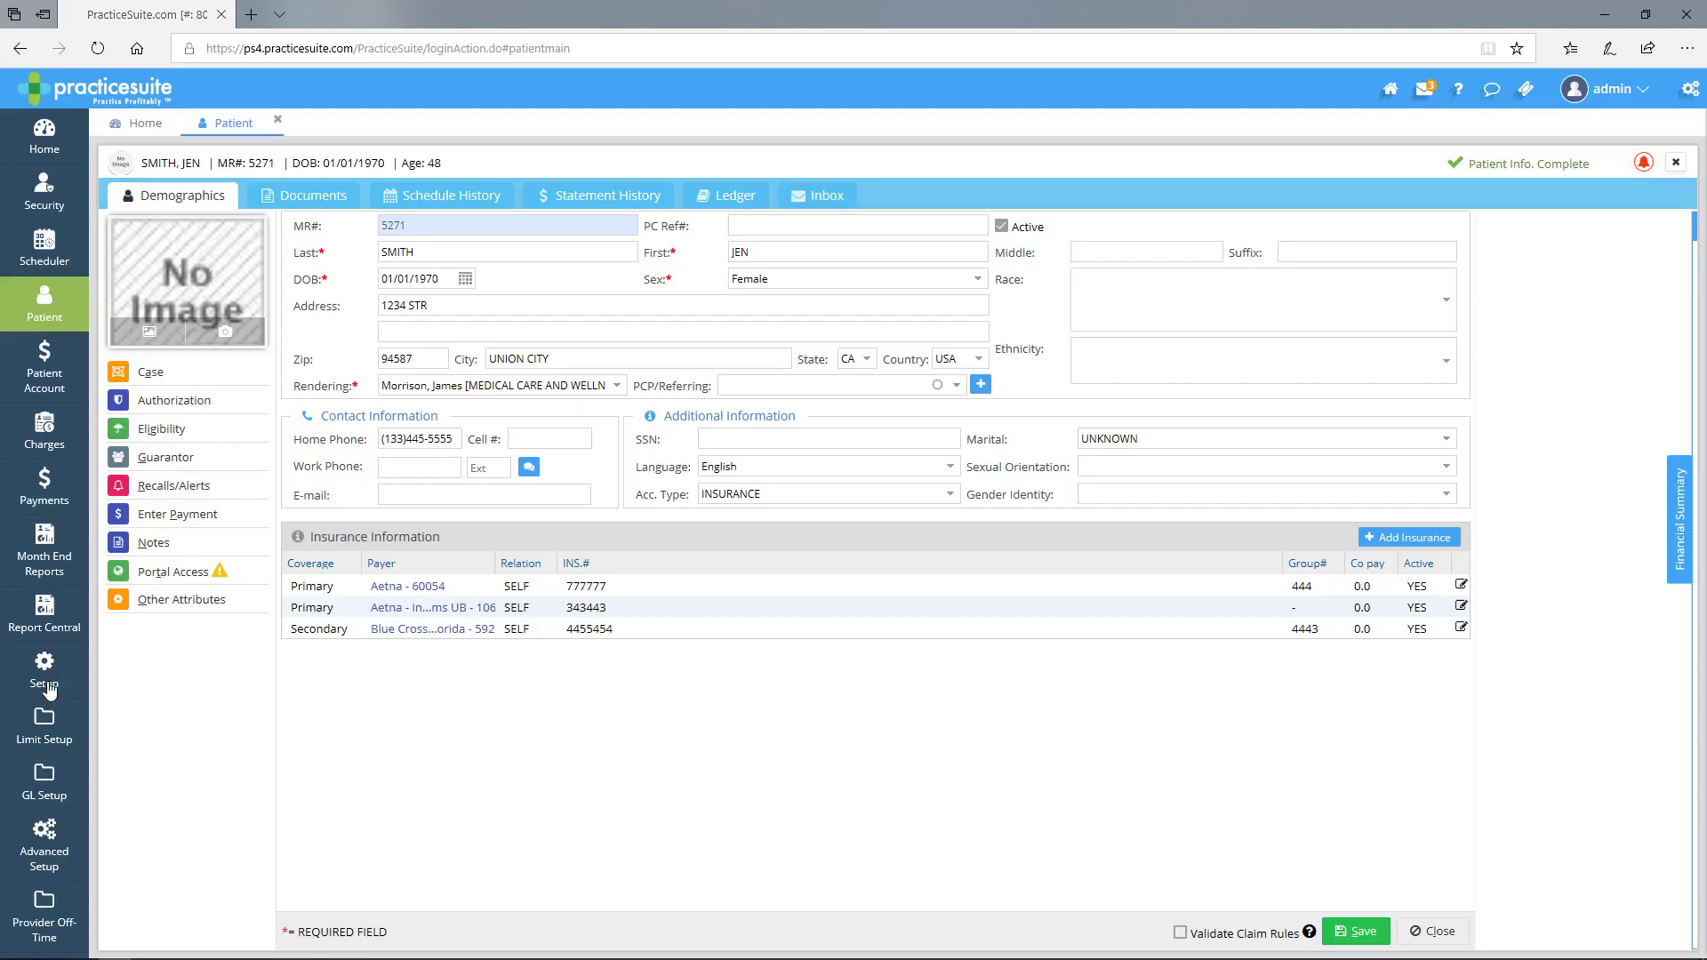
left_click(47, 684)
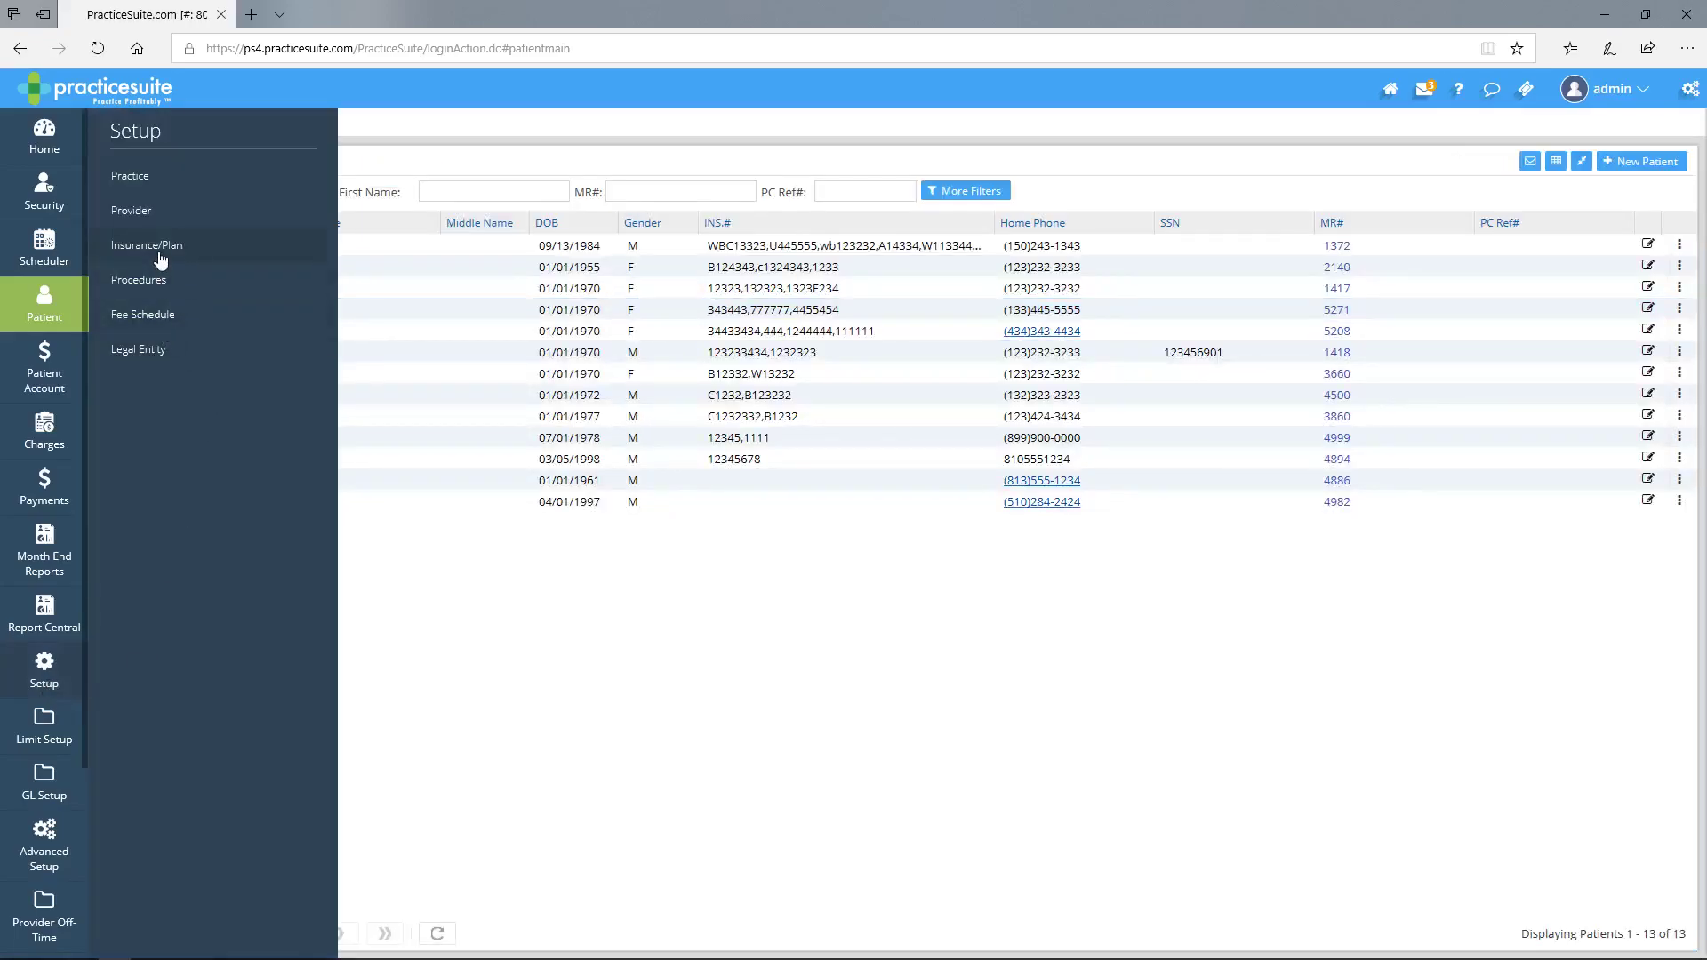
left_click(140, 181)
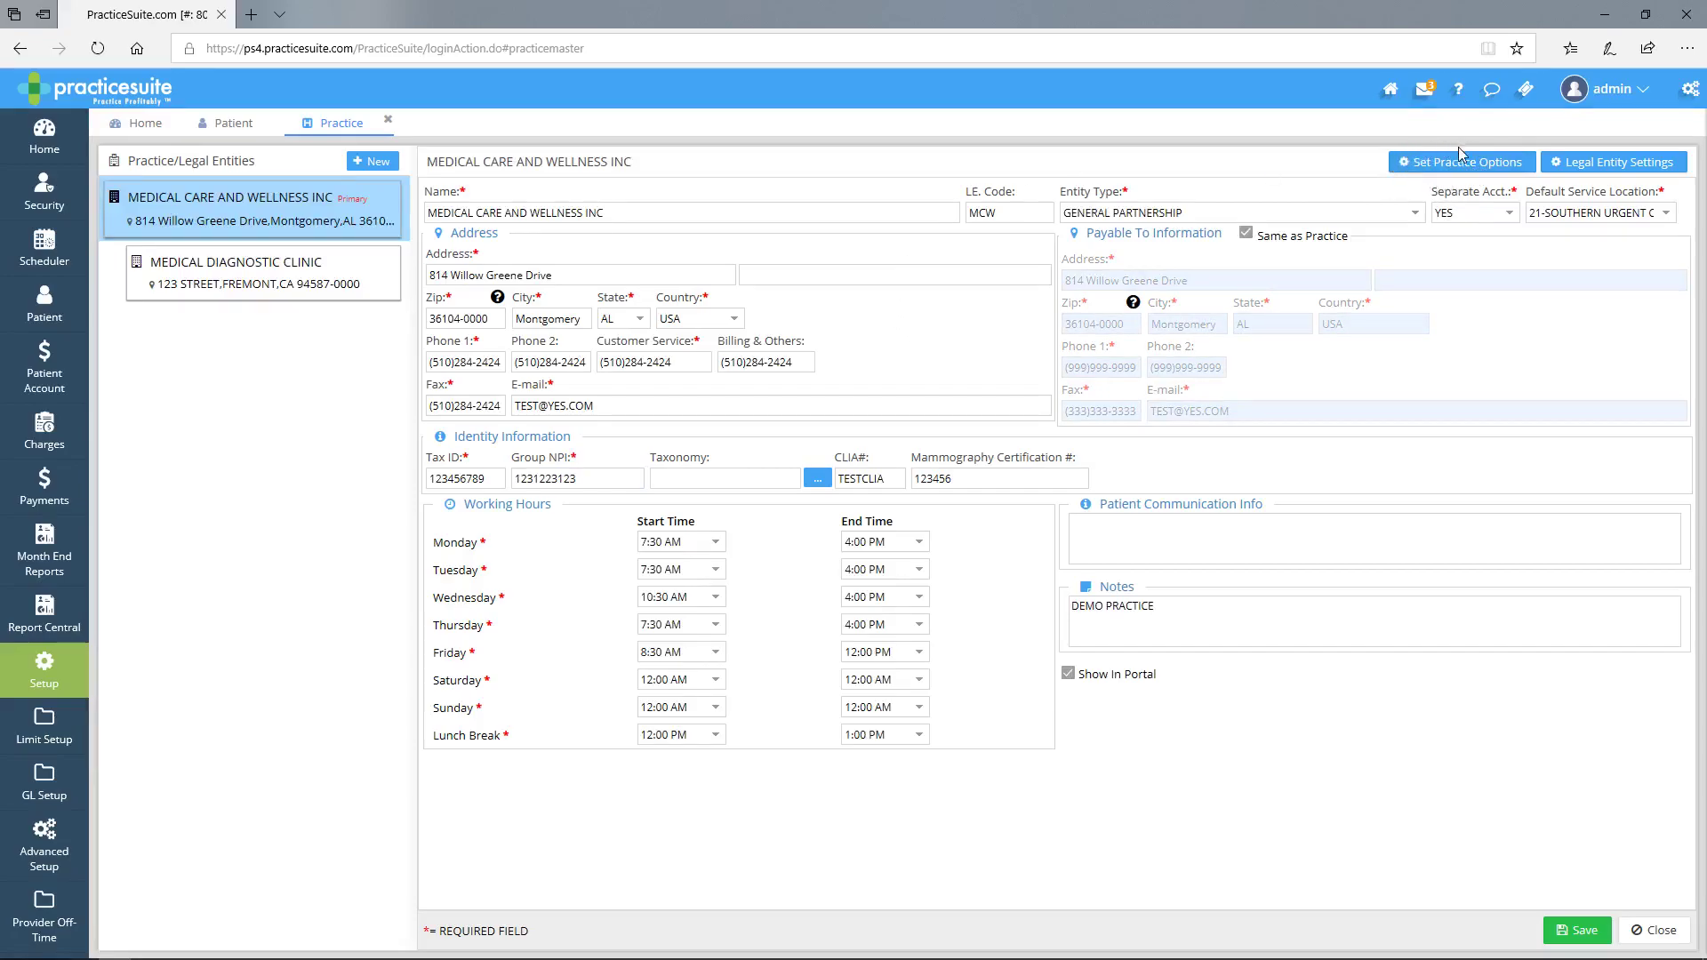
- In Practice Options, change Default Case Type from PROF to INST and close the dialog
left_click(1422, 171)
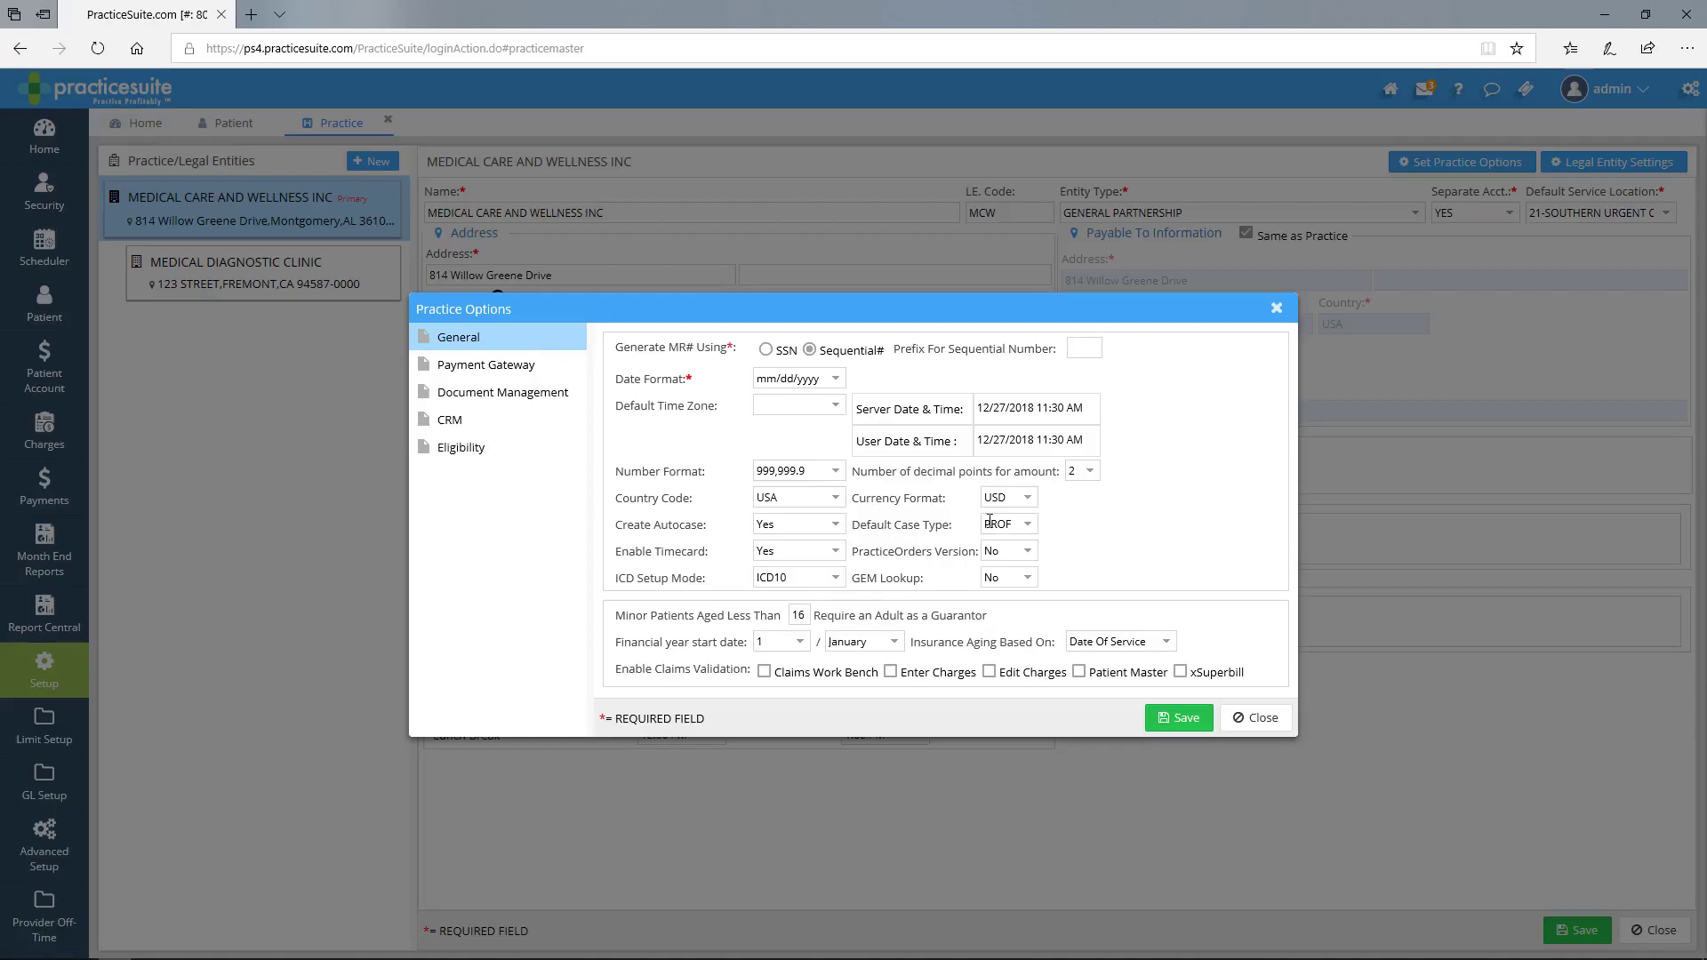
left_click(1030, 527)
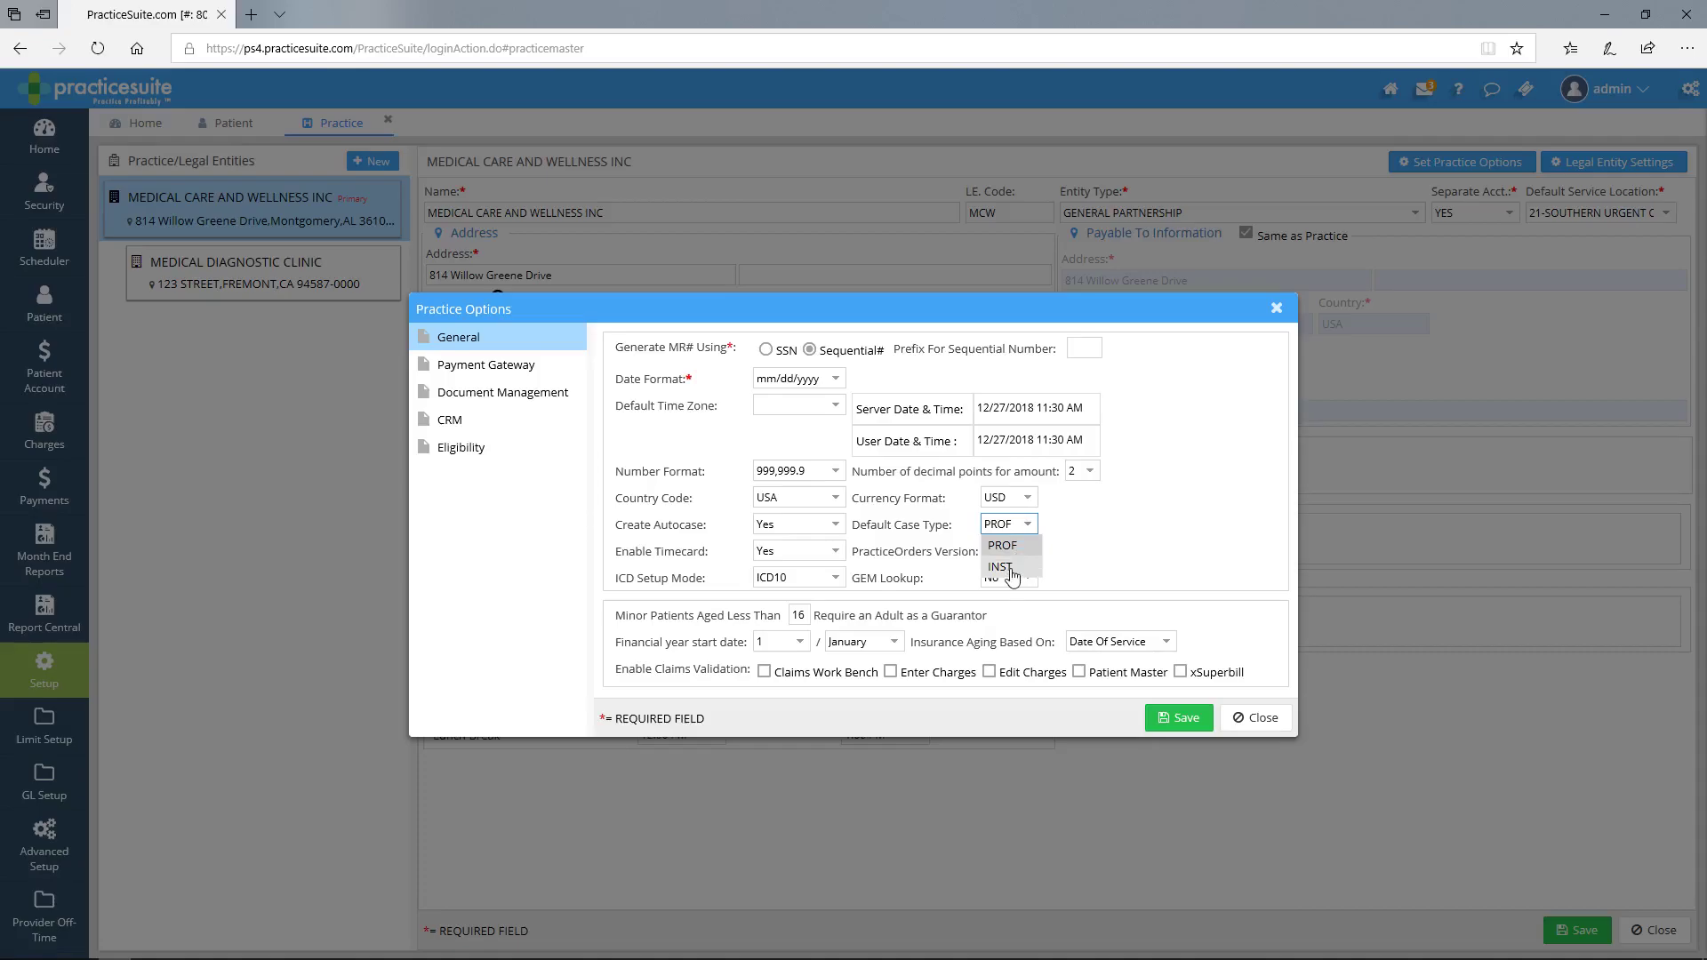
left_click(1005, 567)
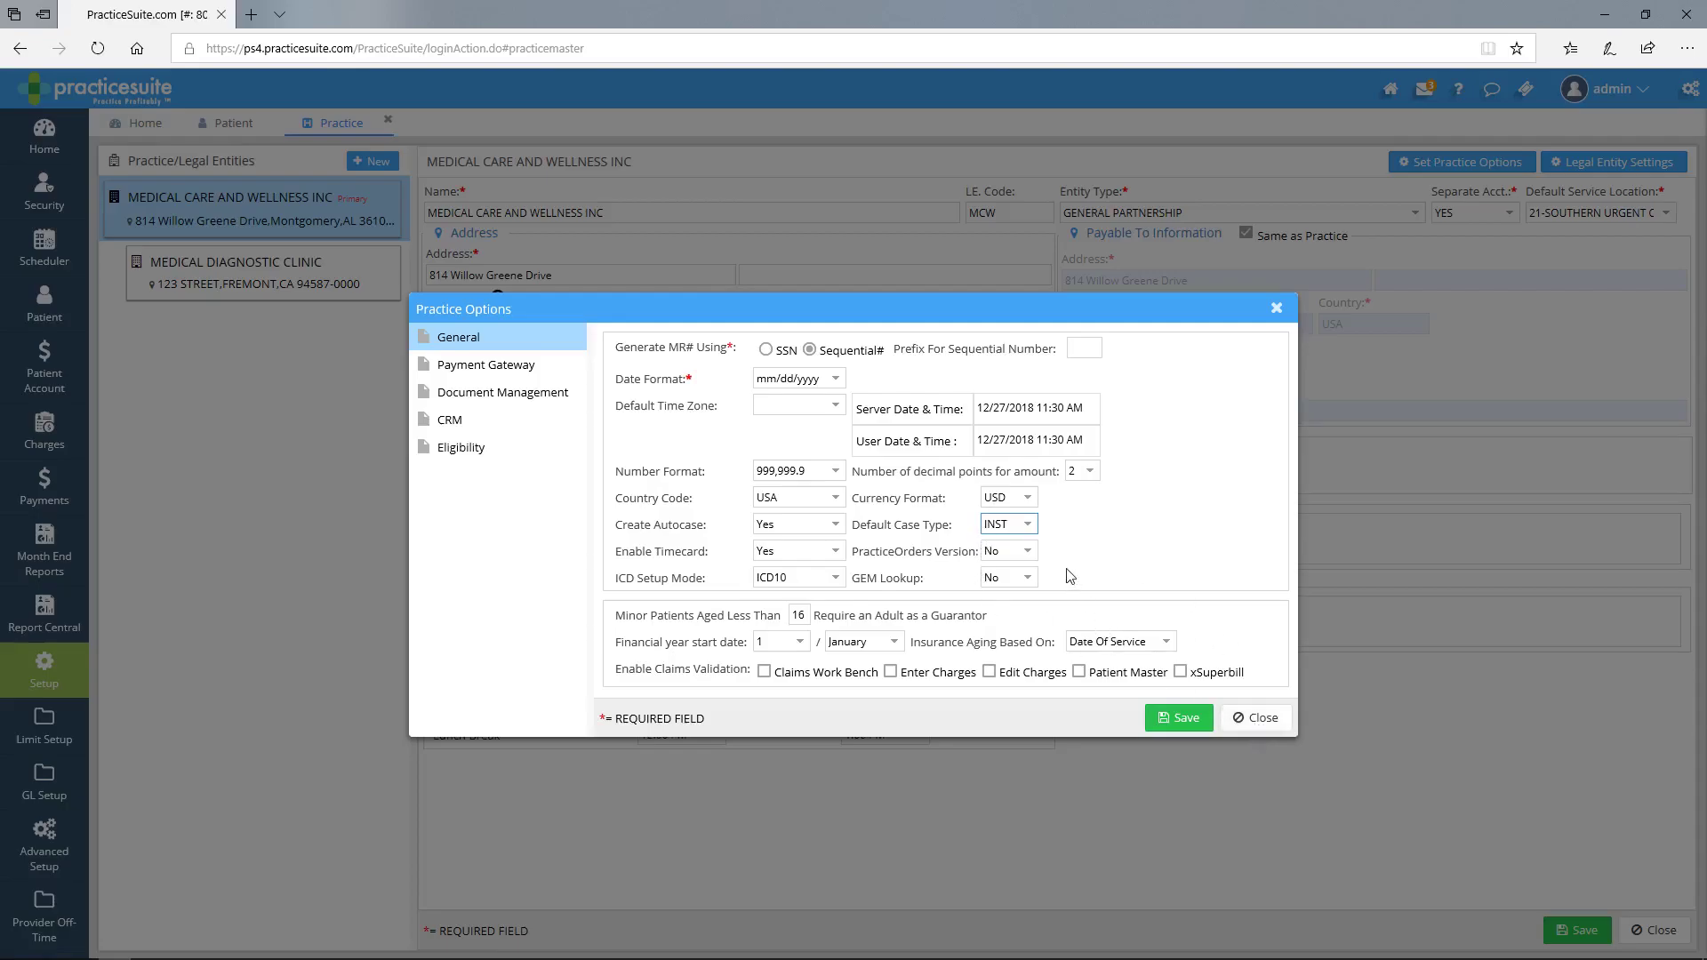
left_click(1263, 719)
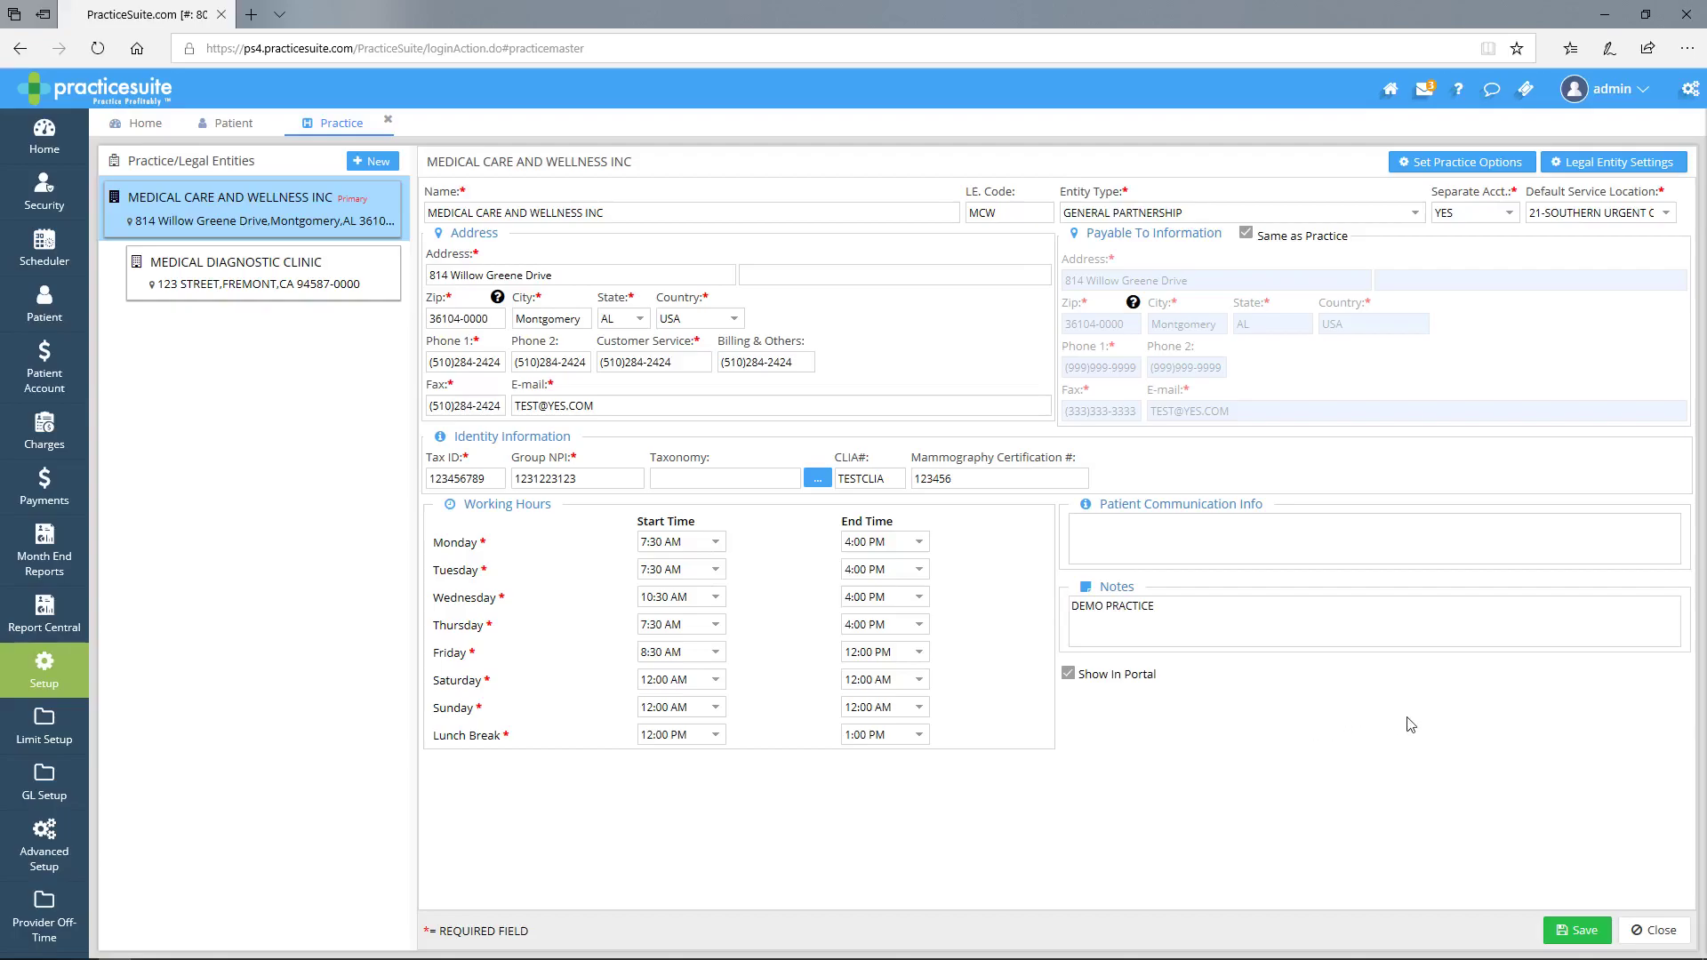